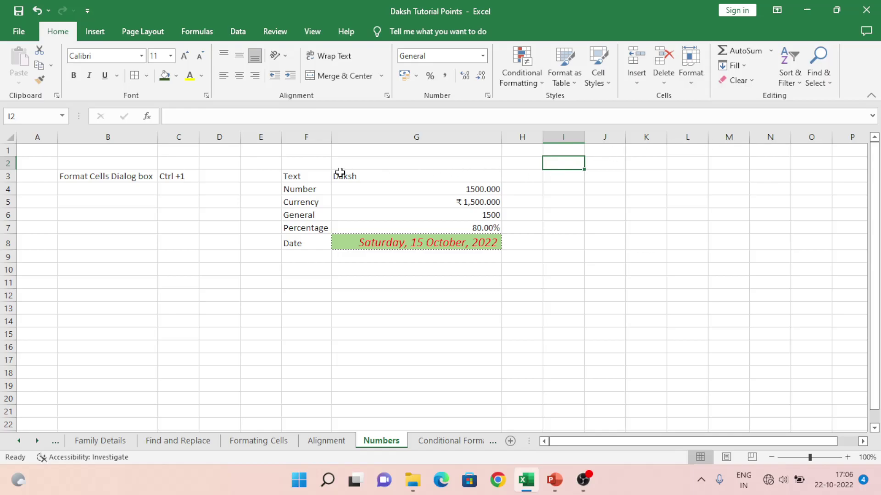
{"action": "left_click_drag", "start_coordinate": [288, 179], "coordinate": [511, 266]}
{"action": "left_click", "coordinate": [181, 218]}
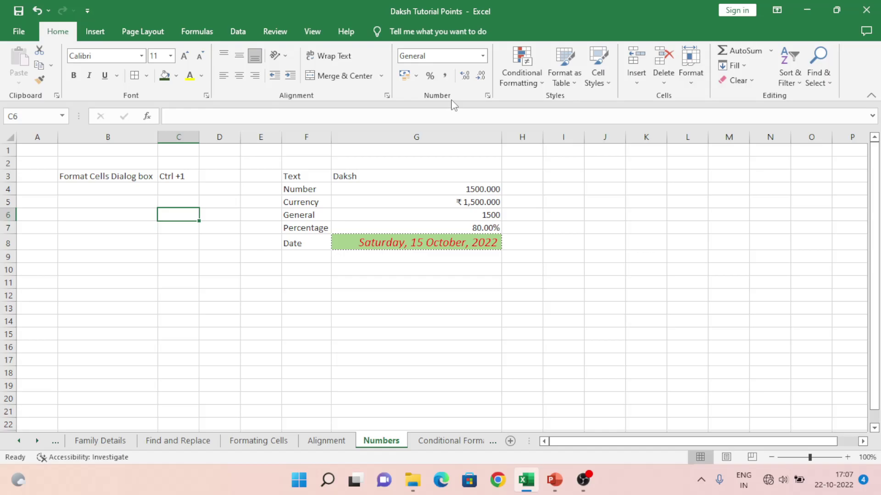
- Enter the value 300 in cell I3 and keep that cell selected
{"action": "left_click", "coordinate": [563, 172]}
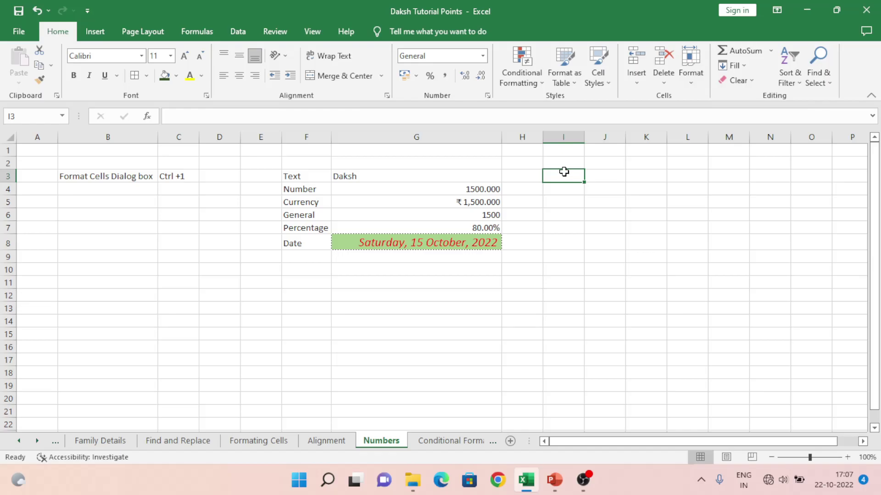
{"action": "type", "text": "300"}
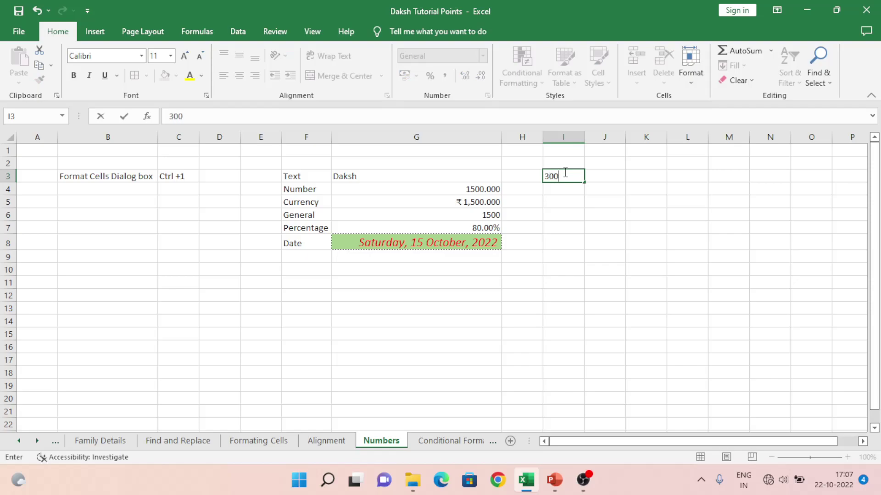
{"action": "key", "text": "Return"}
{"action": "left_click", "coordinate": [564, 172]}
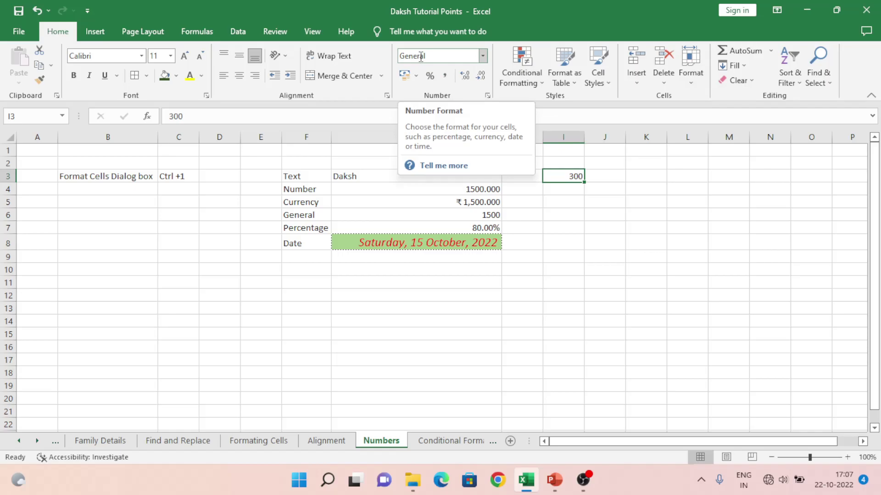
- Enter 300.00 in cell J3, beside the value in I3, and reselect the cell
{"action": "left_click", "coordinate": [612, 177]}
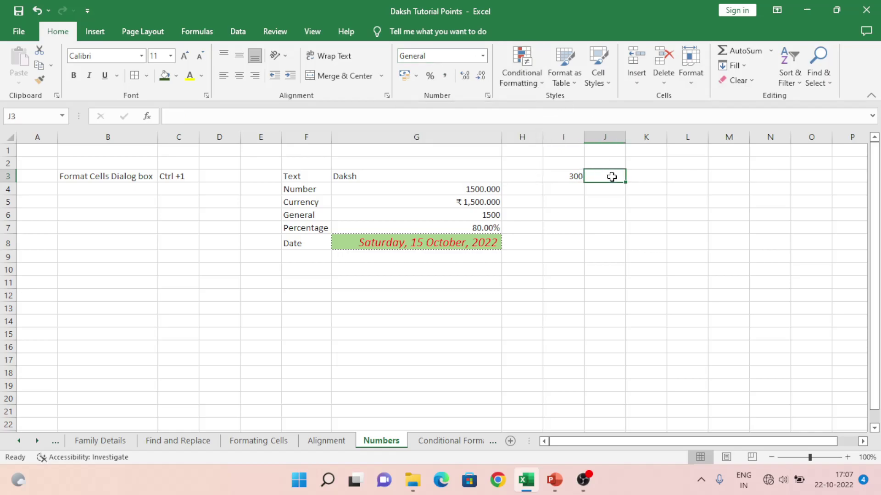
{"action": "type", "text": "300.00"}
{"action": "key", "text": "Return"}
{"action": "left_click", "coordinate": [612, 177]}
{"action": "type", "text": "300.00"}
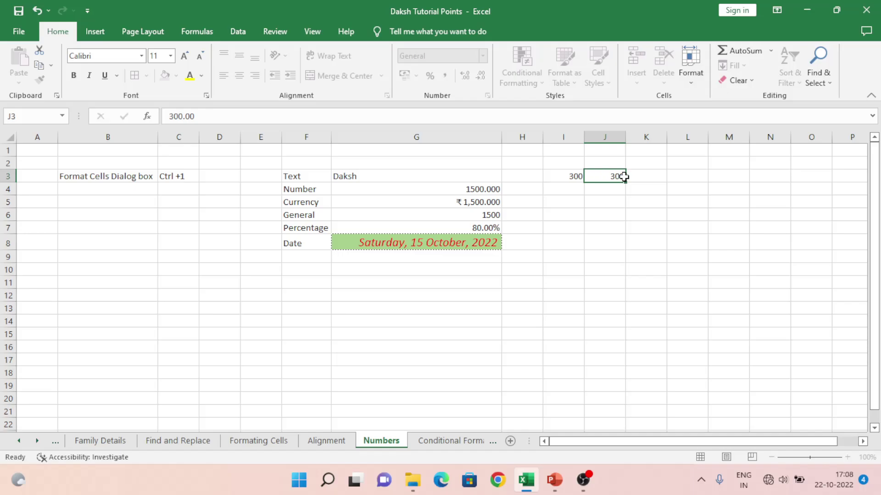
{"action": "key", "text": "Return"}
{"action": "left_click", "coordinate": [623, 177]}
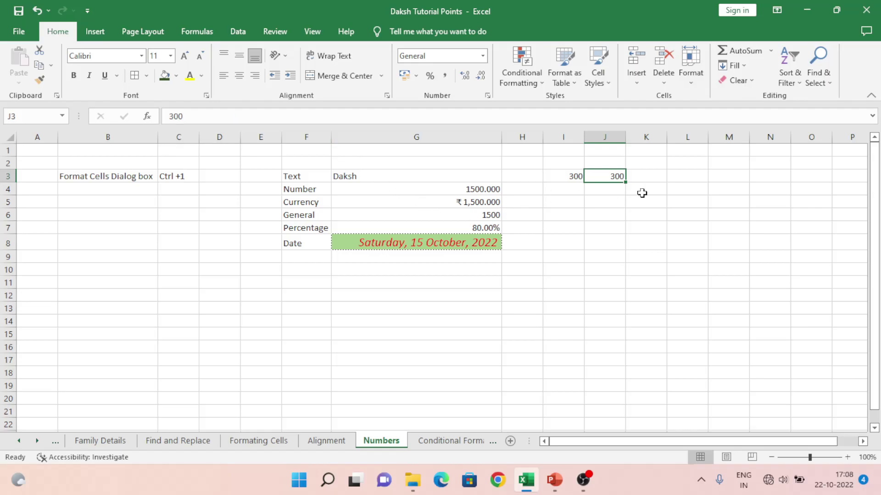
- Format cell I3 as Number and adjust its decimals to one decimal place
{"action": "left_click", "coordinate": [580, 177]}
{"action": "key", "text": "Right"}
{"action": "left_click", "coordinate": [568, 179]}
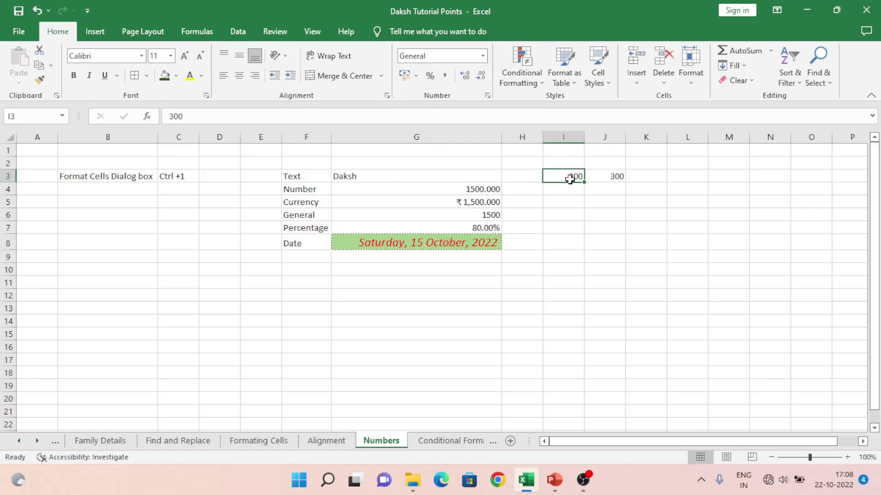
{"action": "left_click", "coordinate": [483, 57]}
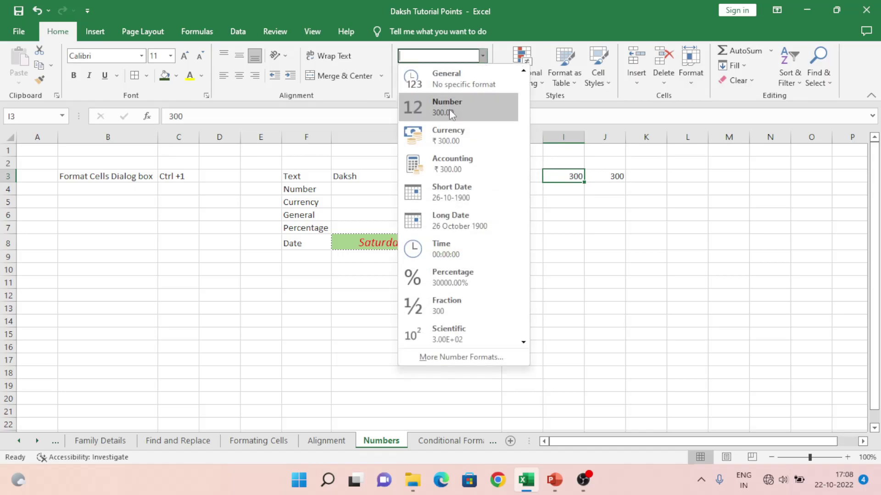
{"action": "left_click", "coordinate": [450, 110]}
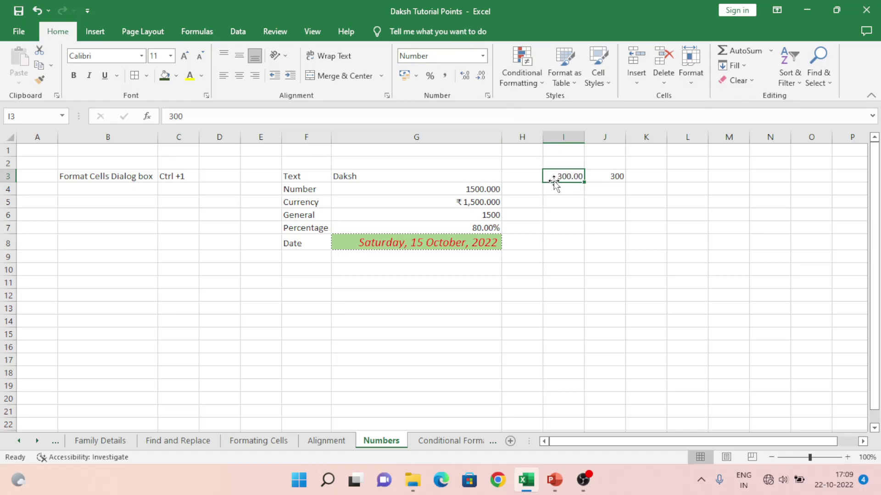
{"action": "left_click", "coordinate": [465, 75]}
{"action": "left_click", "coordinate": [480, 77]}
{"action": "left_click", "coordinate": [481, 77]}
- Enter the same text as in cell G3 into cell K3
{"action": "left_click", "coordinate": [375, 177]}
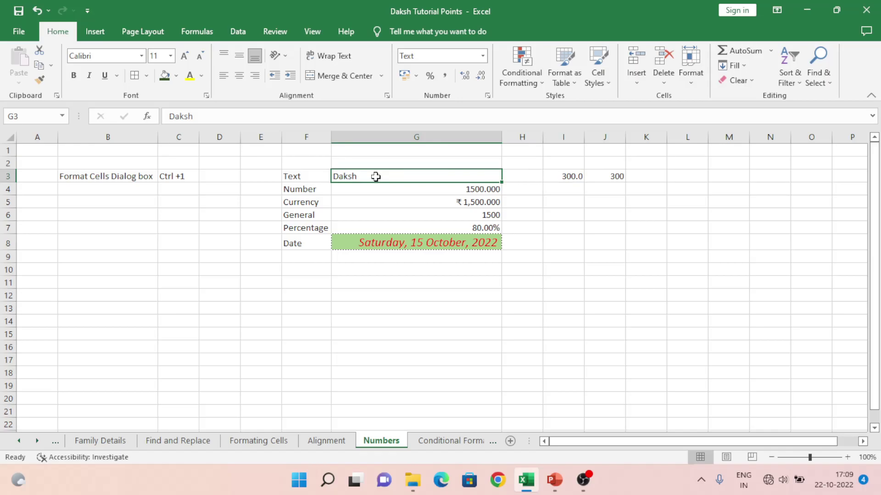
{"action": "key", "text": "Right"}
{"action": "key", "text": "Right"}
{"action": "key", "text": "Right"}
{"action": "key", "text": "Right"}
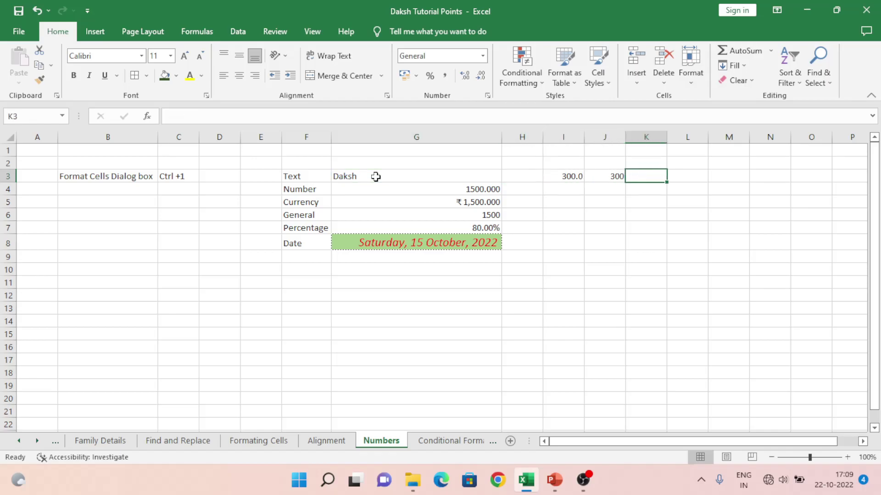
{"action": "type", "text": "Daksh"}
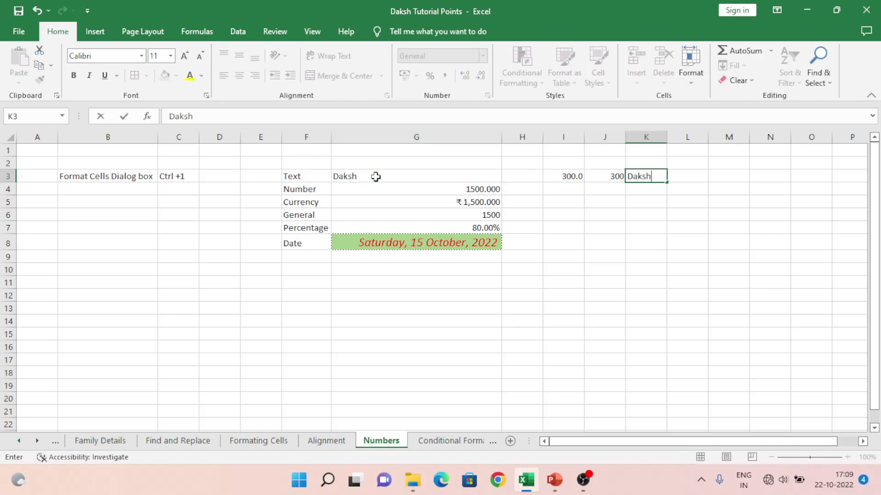
{"action": "key", "text": "Return"}
{"action": "key", "text": "Up"}
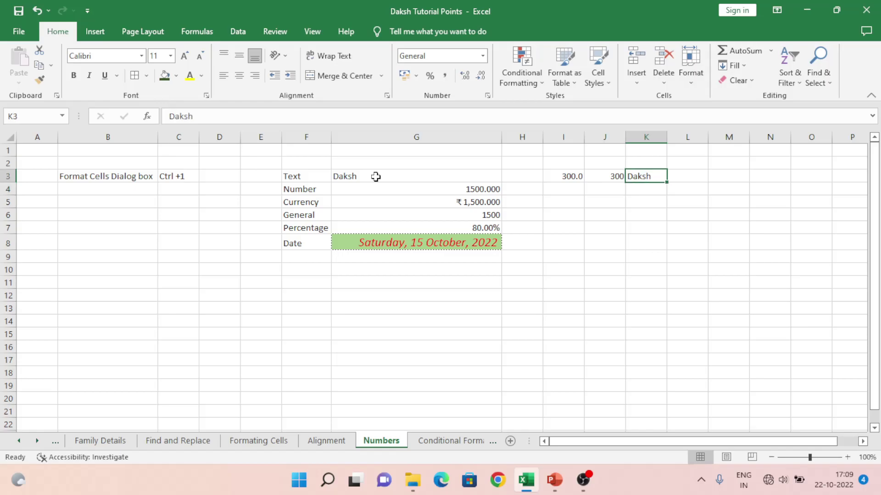
- Enter $300 in cell L3 and keep that cell selected
{"action": "key", "text": "Left"}
{"action": "key", "text": "Left"}
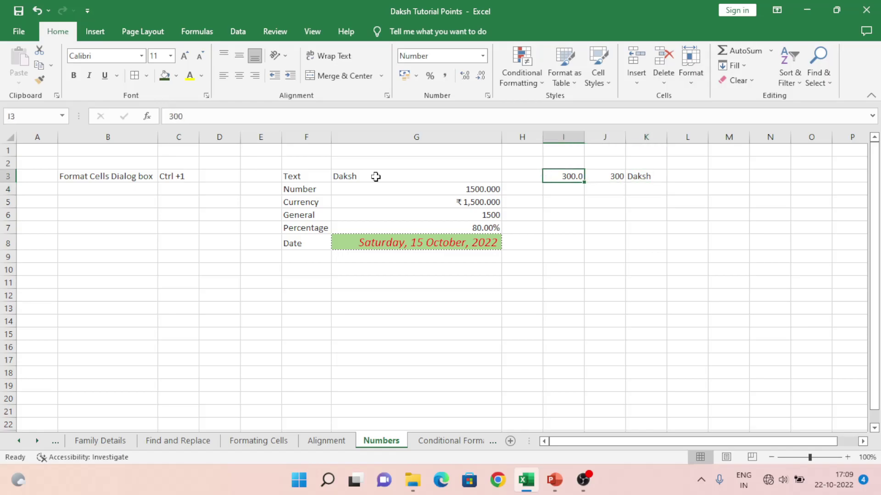
{"action": "key", "text": "Right"}
{"action": "key", "text": "Right"}
{"action": "key", "text": "Right"}
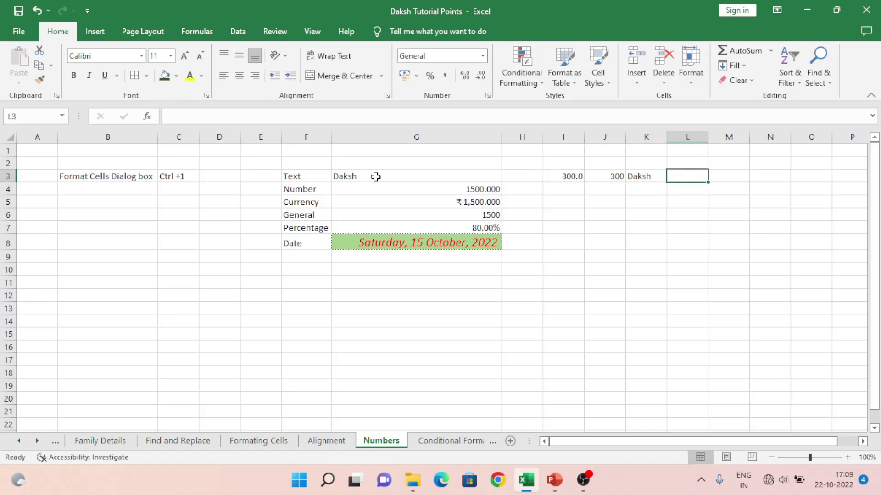
{"action": "type", "text": "$300"}
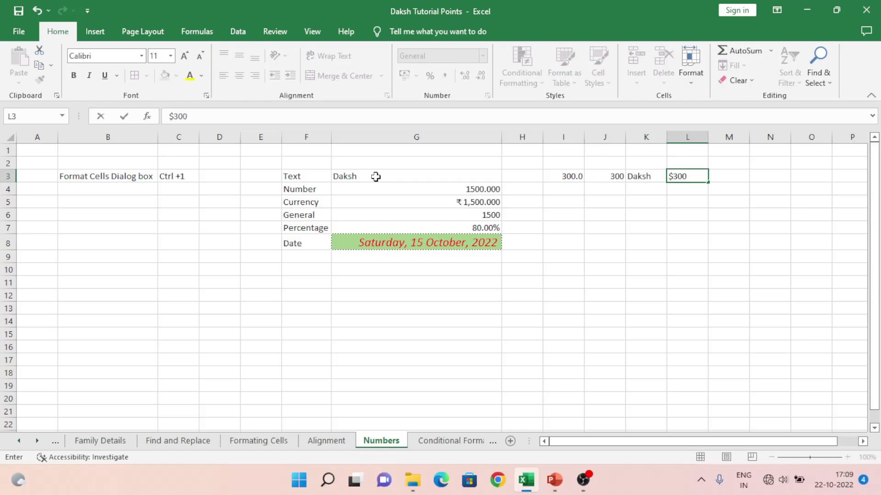
{"action": "key", "text": "ctrl+Return"}
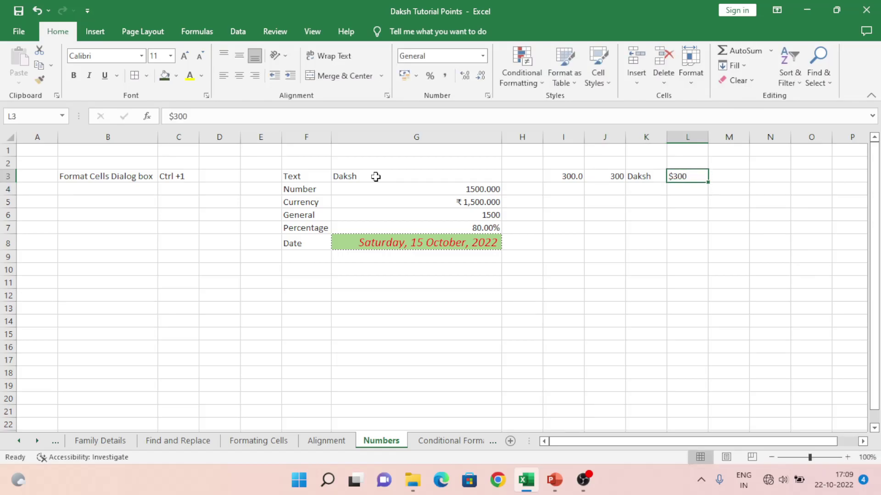
- Compare the number formats applied to cells I3, G3 and K3
{"action": "left_click", "coordinate": [579, 178]}
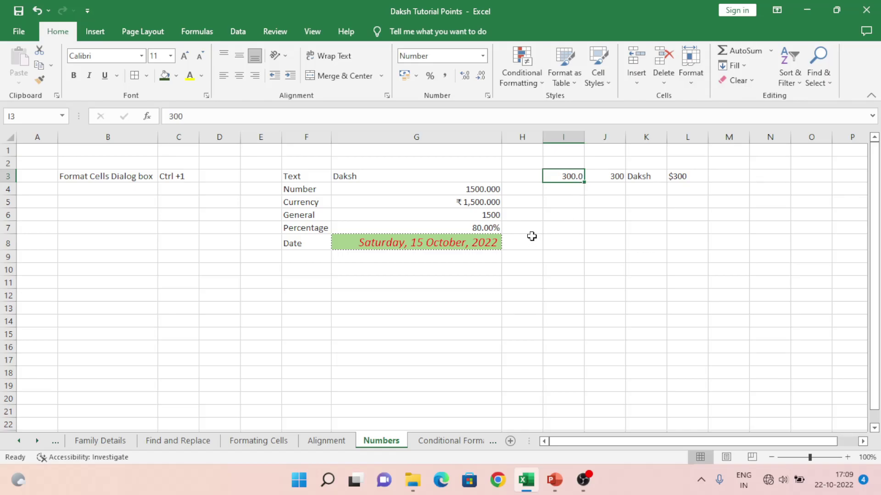
{"action": "left_click", "coordinate": [430, 178]}
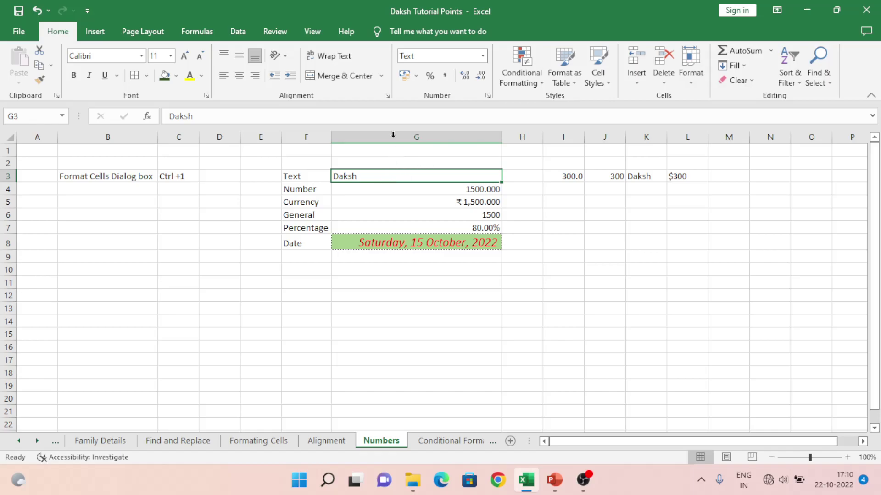
{"action": "left_click", "coordinate": [634, 180]}
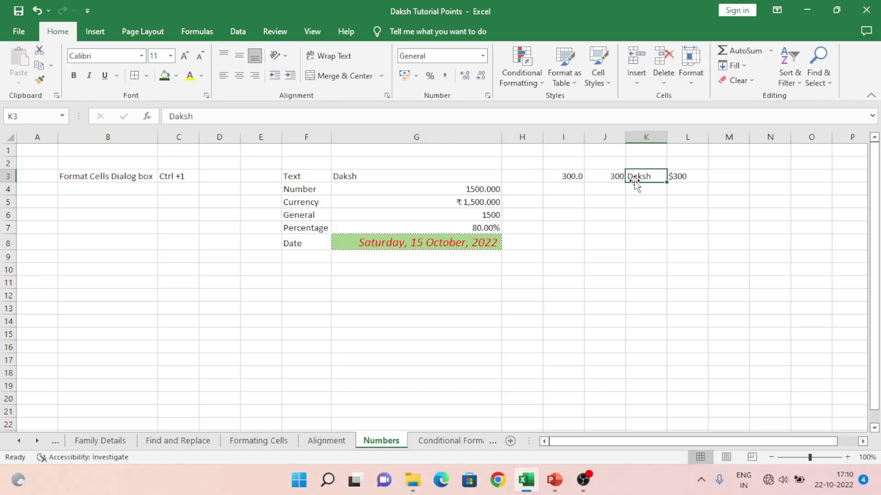
- Clear the sample entries from cells I3 to L3 and return to cell I3
{"action": "left_click_drag", "start_coordinate": [555, 177], "coordinate": [688, 185]}
{"action": "key", "text": "Delete"}
{"action": "key", "text": "Down"}
{"action": "key", "text": "Up"}
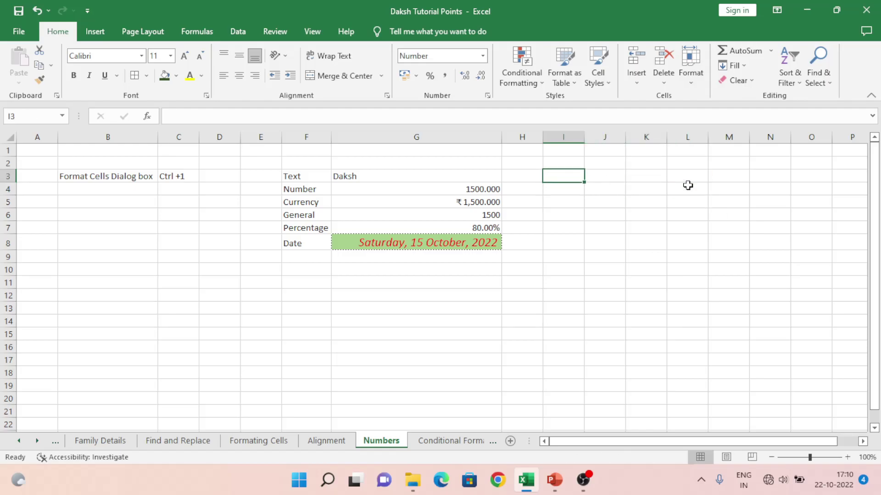
- Enter the same text as in cell G3 into cell I3 and format the cell as Text
{"action": "type", "text": "Daksh"}
{"action": "key", "text": "Up"}
{"action": "key", "text": "Down"}
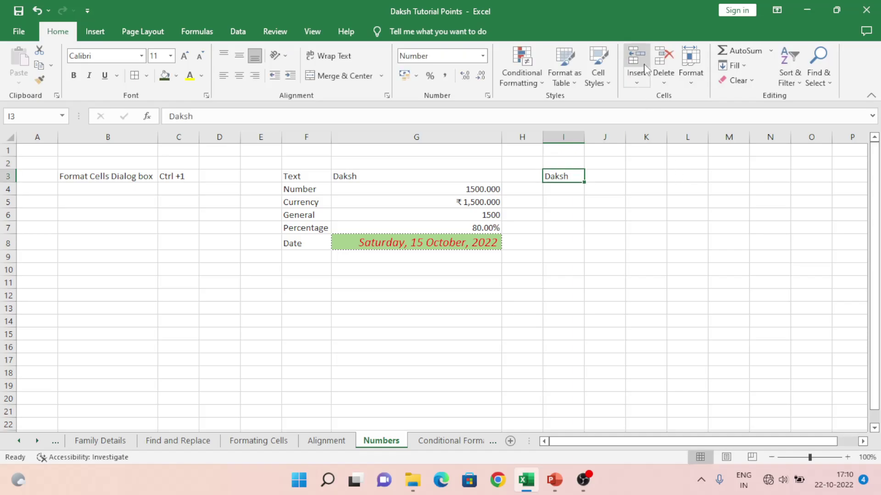
{"action": "left_click", "coordinate": [483, 55]}
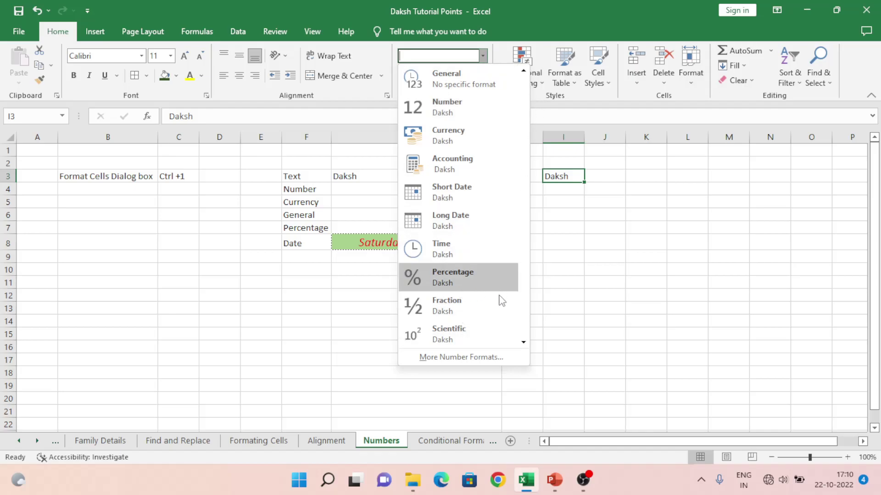
{"action": "left_click", "coordinate": [523, 344]}
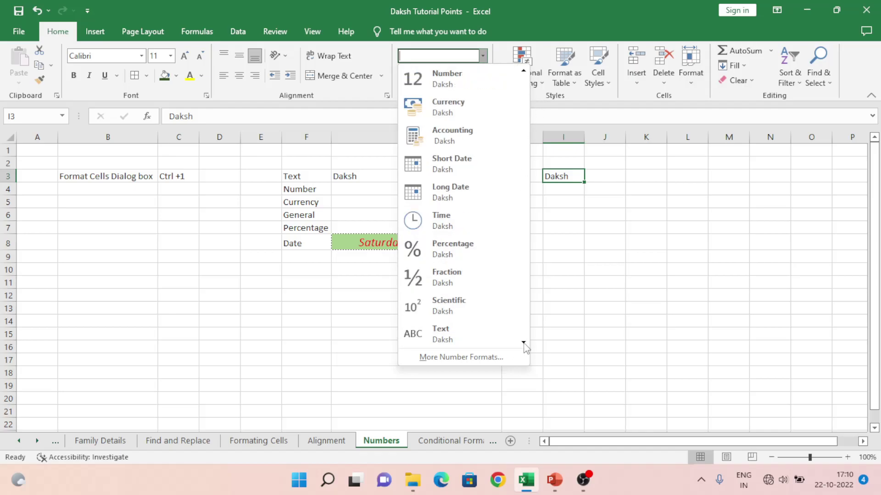
{"action": "left_click", "coordinate": [454, 334]}
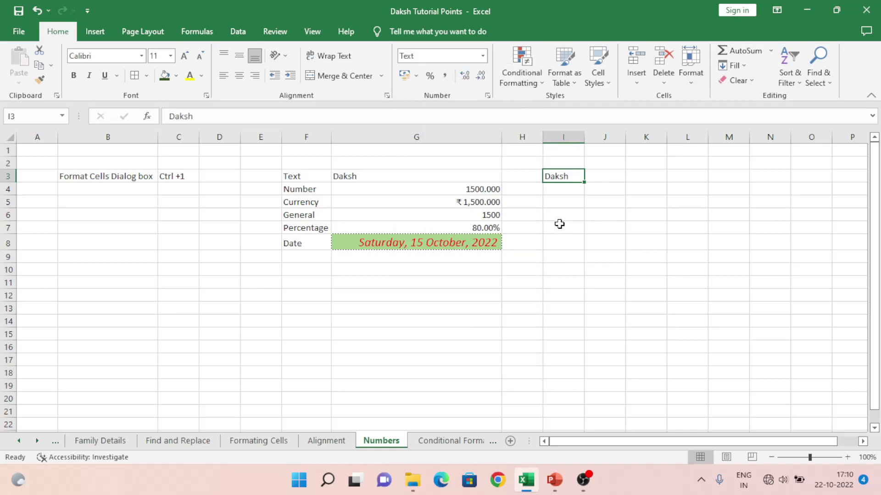
- Enter 1200 in cell I4 and format it as Number with three decimal places
{"action": "left_click", "coordinate": [559, 194]}
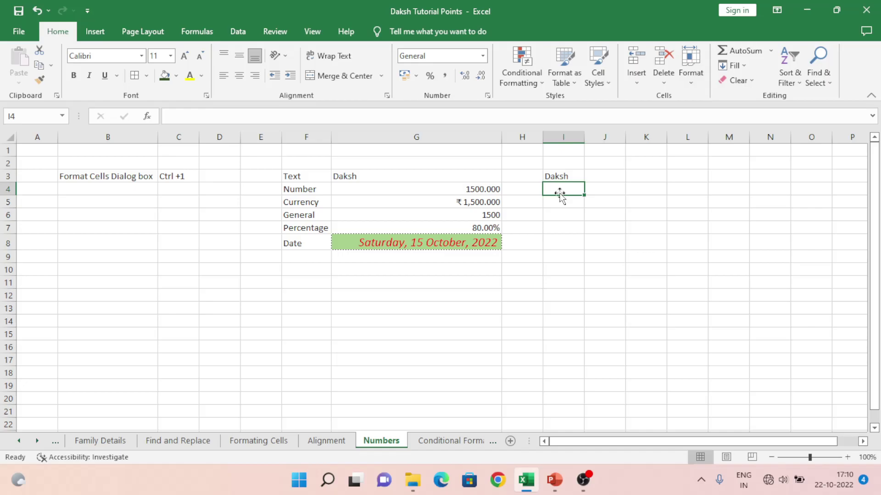
{"action": "type", "text": "1200"}
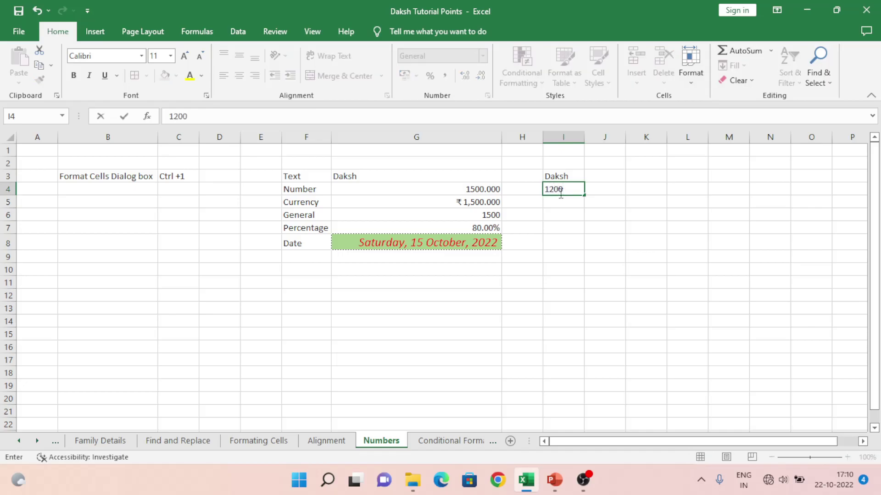
{"action": "key", "text": "ctrl+Return"}
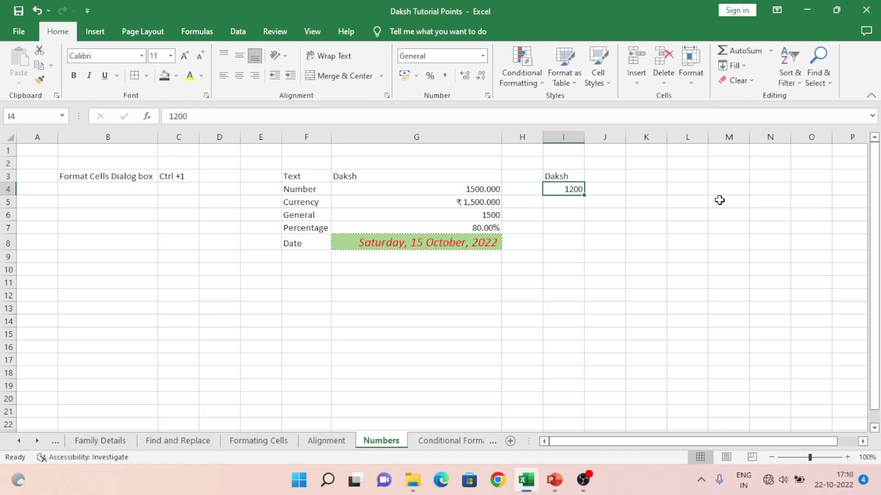
{"action": "left_click", "coordinate": [483, 57]}
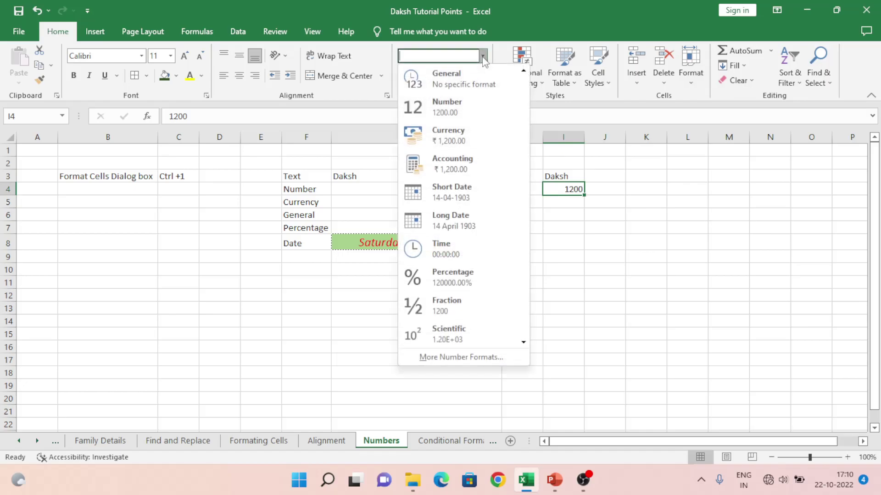
{"action": "left_click", "coordinate": [459, 120]}
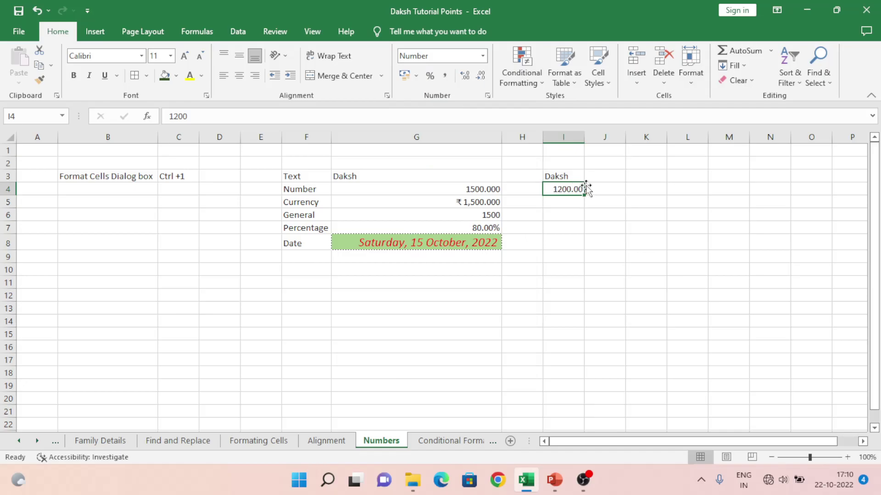
{"action": "left_click", "coordinate": [464, 76]}
- Enter 1600 in cell I5 and format it as Currency
{"action": "left_click", "coordinate": [562, 202]}
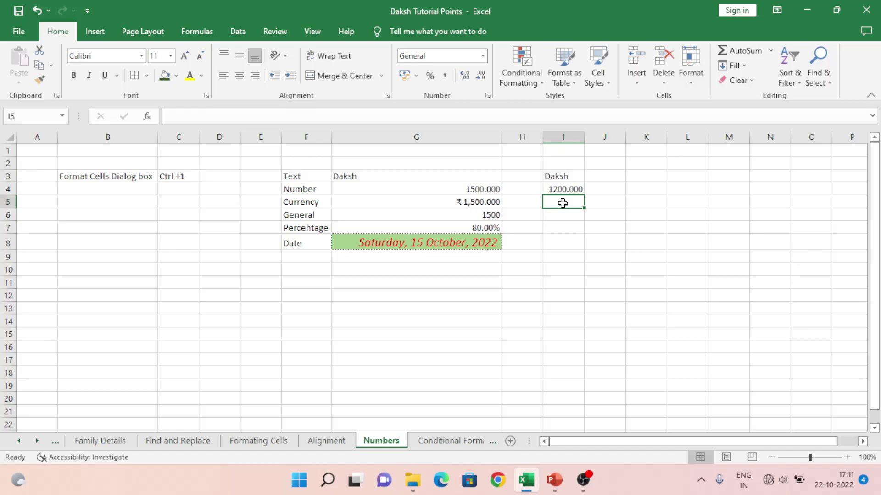
{"action": "type", "text": "1600"}
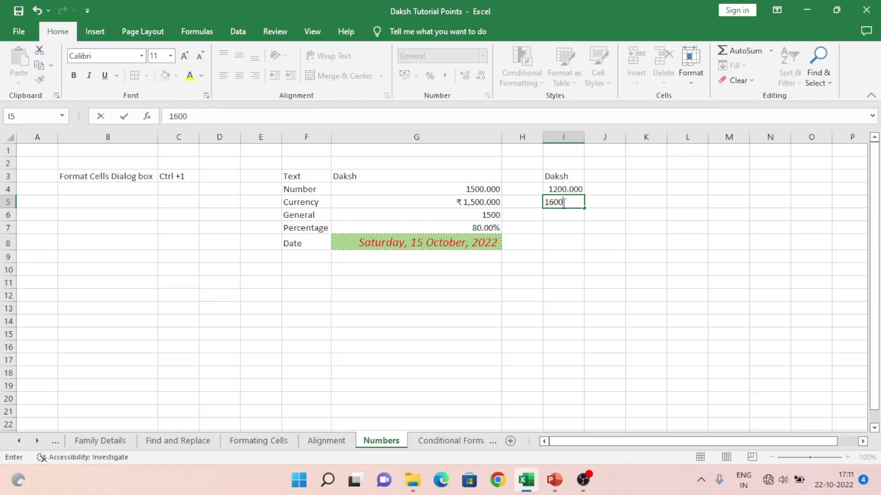
{"action": "key", "text": "Return"}
{"action": "left_click", "coordinate": [562, 202]}
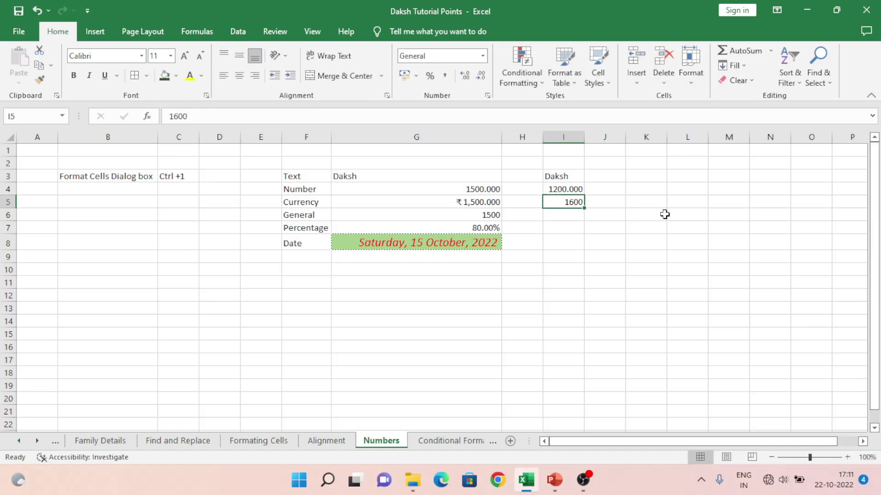
{"action": "left_click", "coordinate": [482, 55]}
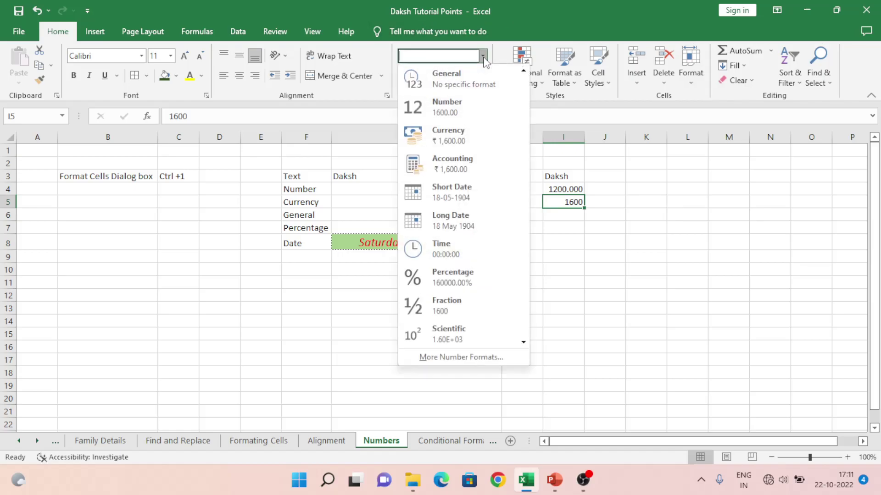
{"action": "left_click", "coordinate": [455, 140]}
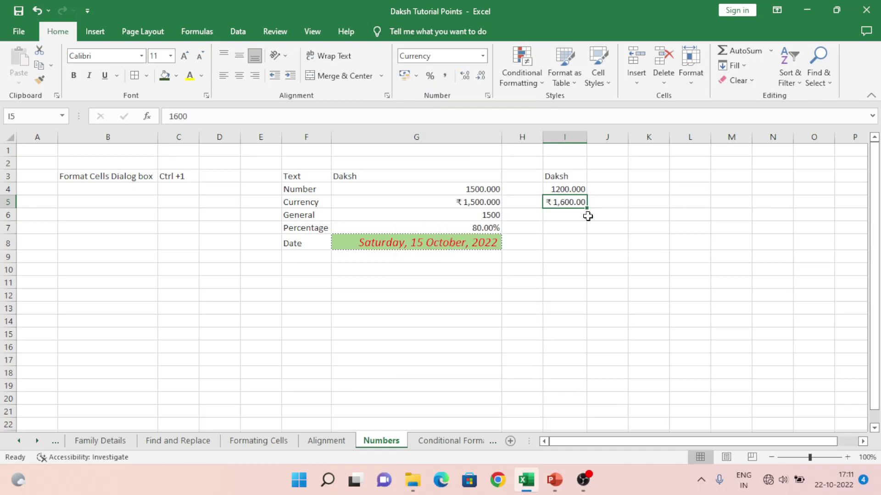
- Enter 1500 in cell I6, keeping the General format
{"action": "left_click", "coordinate": [567, 221]}
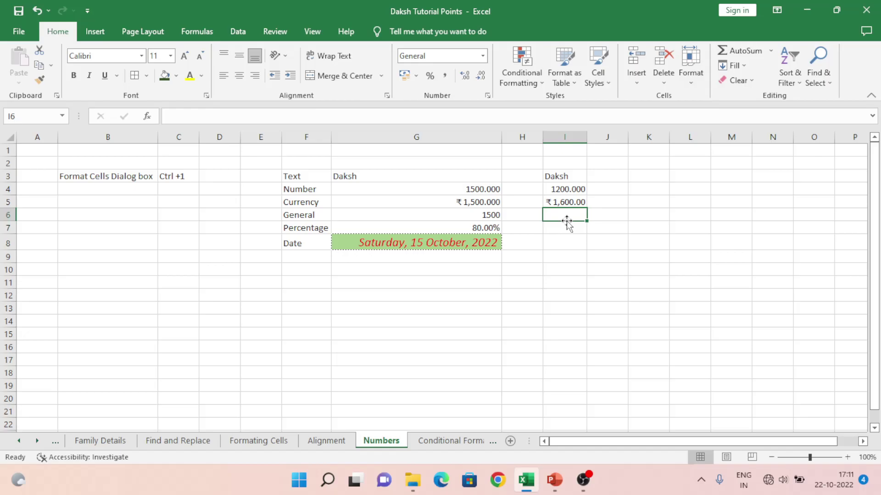
{"action": "type", "text": "1500"}
{"action": "key", "text": "ctrl+Return"}
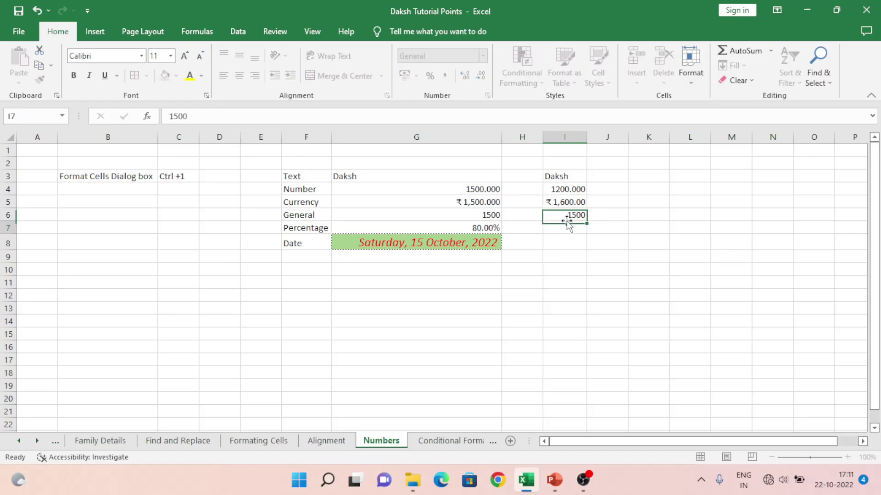
{"action": "key", "text": "Return"}
{"action": "left_click", "coordinate": [567, 219]}
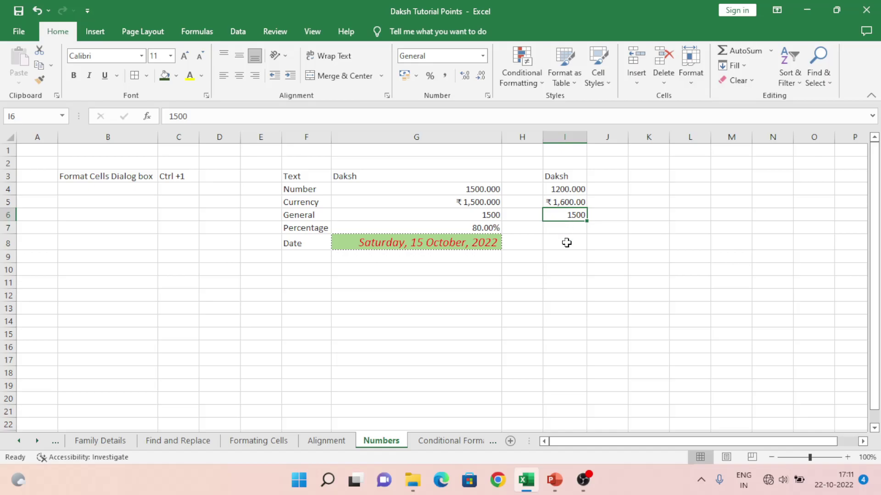
- Enter the formula =80/100 in cell I7 and format the result as Percentage
{"action": "left_click", "coordinate": [566, 232]}
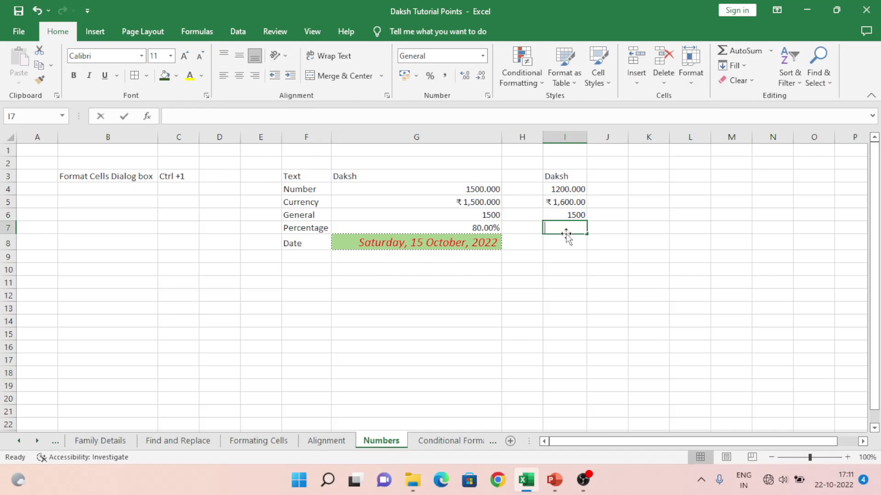
{"action": "type", "text": "=80/100"}
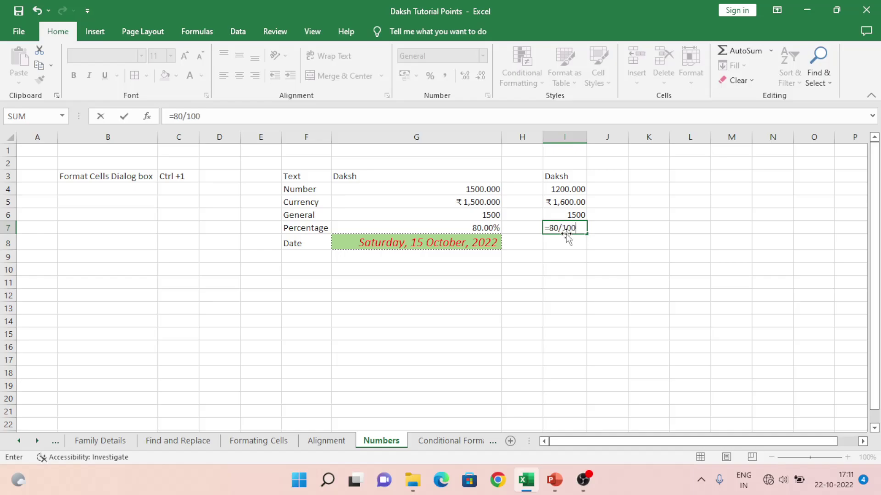
{"action": "key", "text": "Return"}
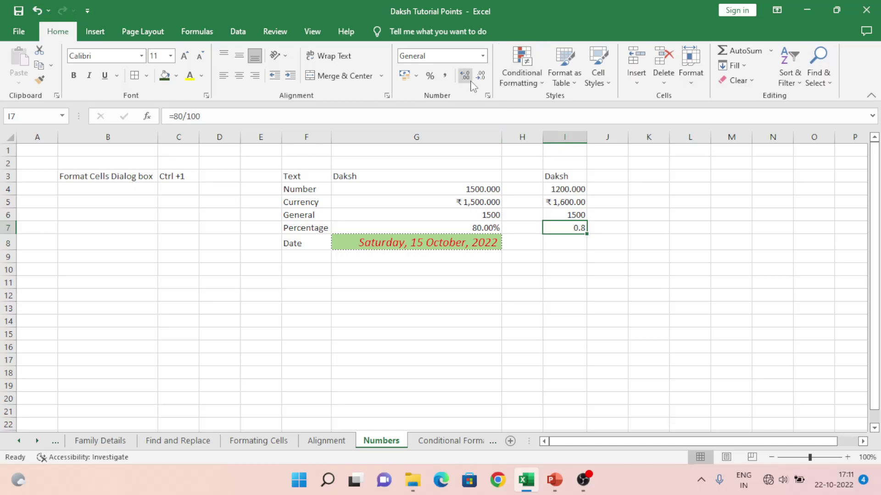
{"action": "left_click", "coordinate": [482, 56]}
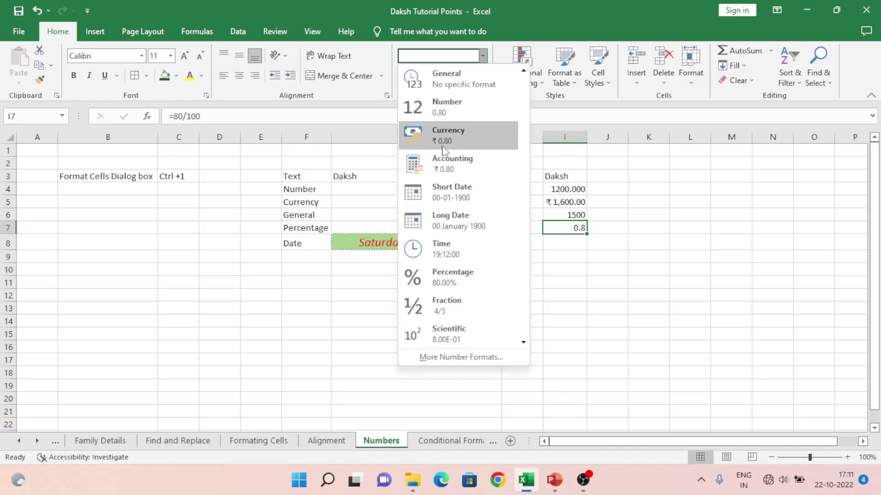
{"action": "left_click", "coordinate": [455, 282]}
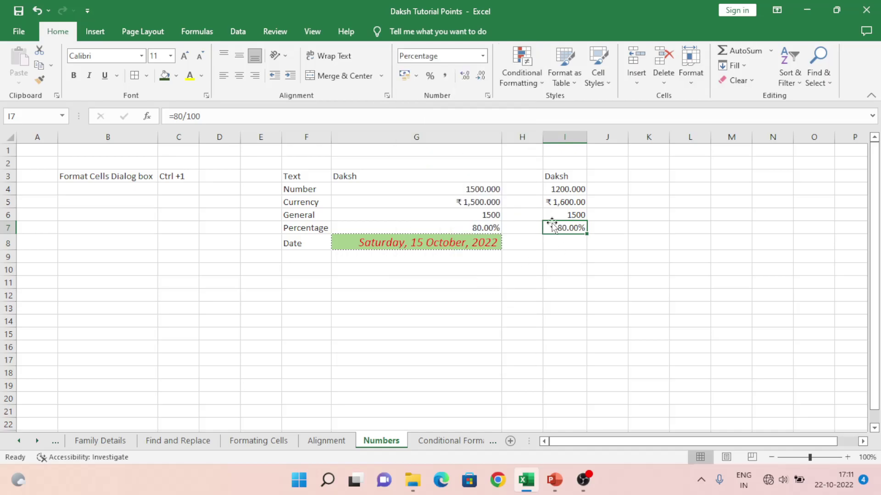
- Enter the date 10/22 in cell I8 and reselect the cell
{"action": "left_click", "coordinate": [555, 252]}
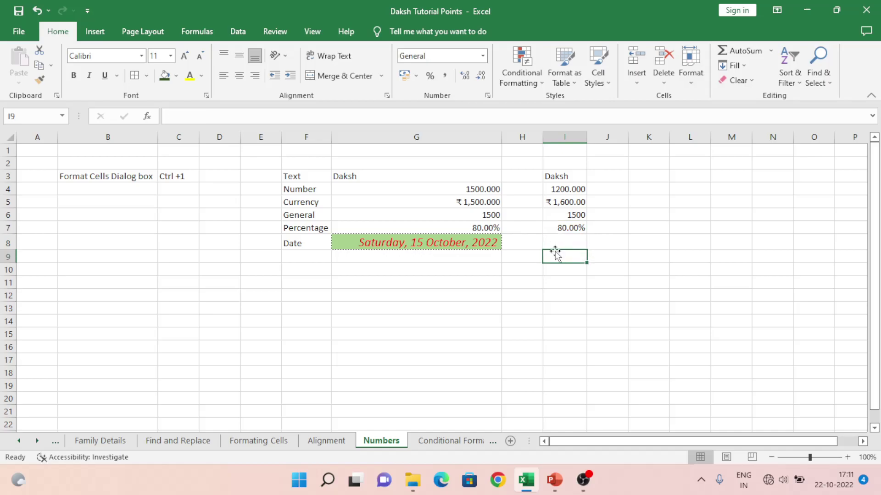
{"action": "left_click", "coordinate": [563, 239]}
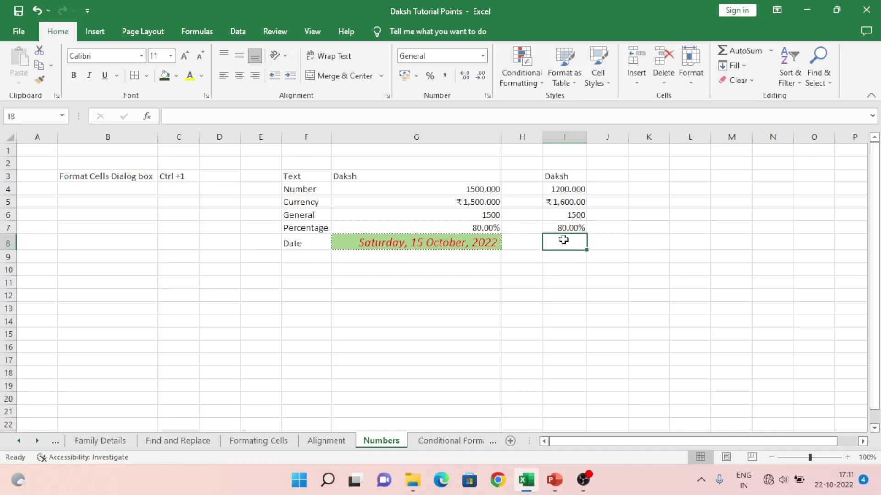
{"action": "type", "text": "1"}
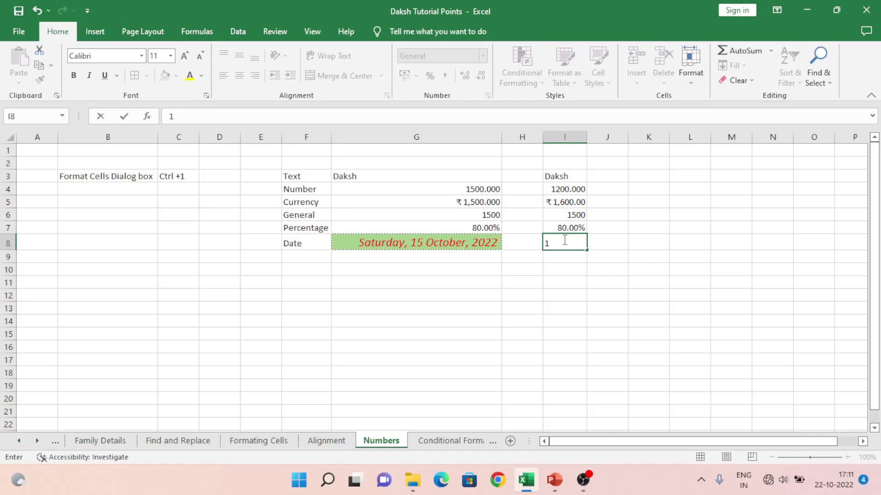
{"action": "type", "text": "0/22/"}
{"action": "key", "text": "BackSpace"}
{"action": "key", "text": "Return"}
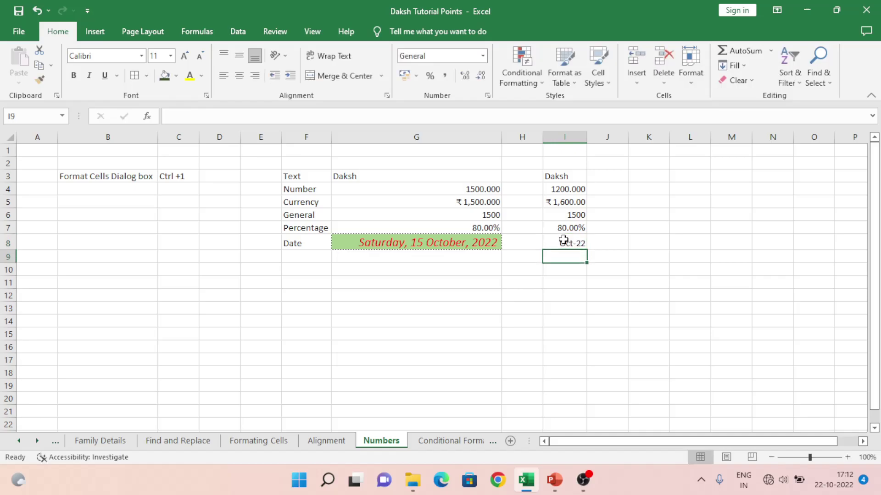
{"action": "left_click", "coordinate": [563, 239]}
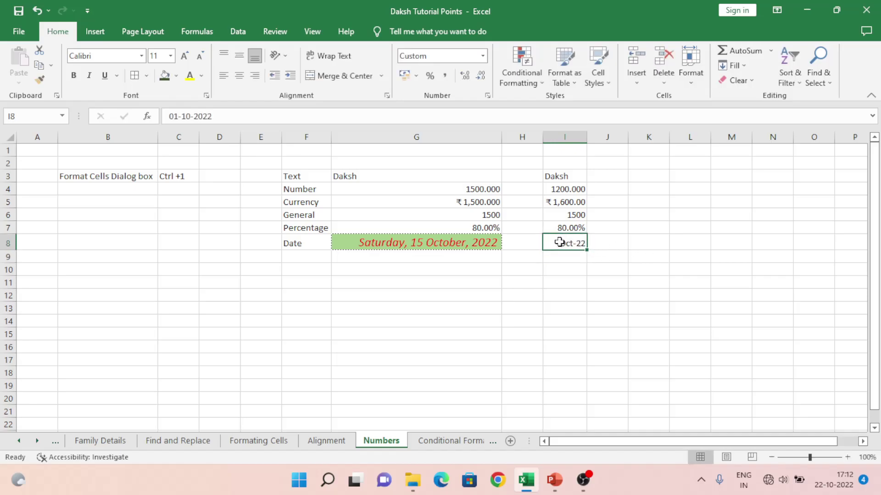
- Check the example date in cell G8 and format cell I8 as Short Date
{"action": "left_click", "coordinate": [409, 238]}
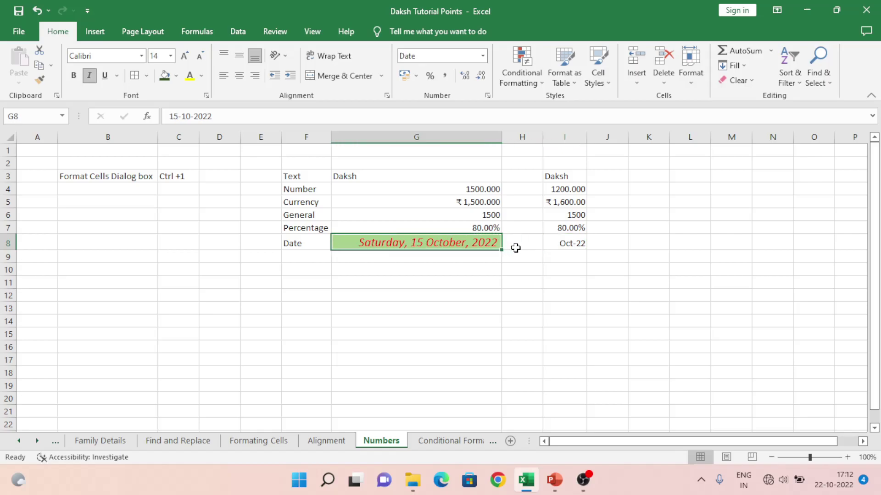
{"action": "key", "text": "ctrl+c"}
{"action": "left_click", "coordinate": [564, 243]}
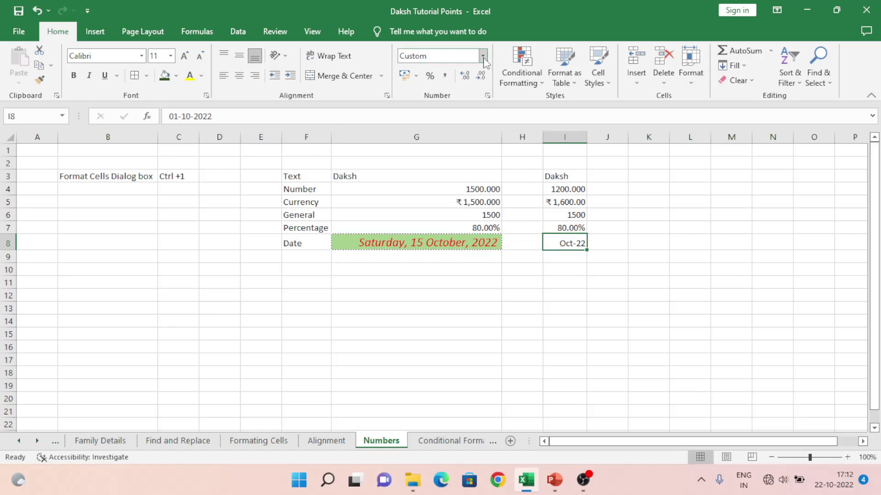
{"action": "left_click", "coordinate": [483, 57]}
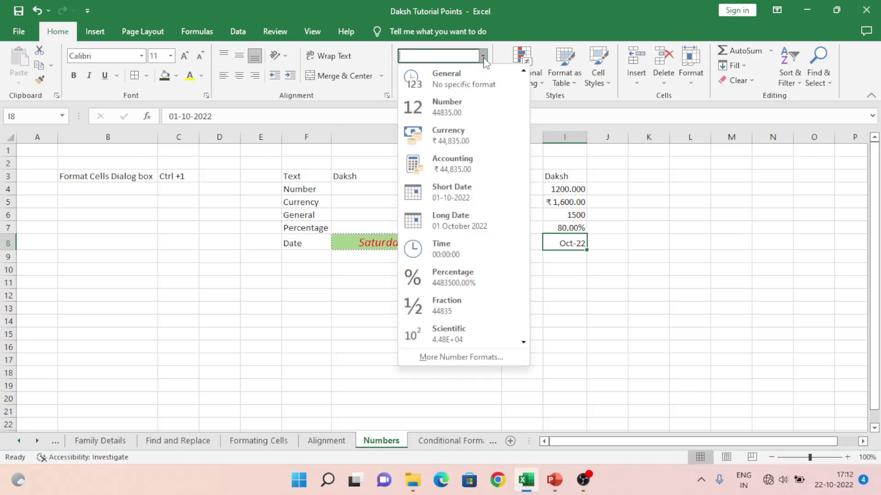
{"action": "left_click", "coordinate": [450, 202]}
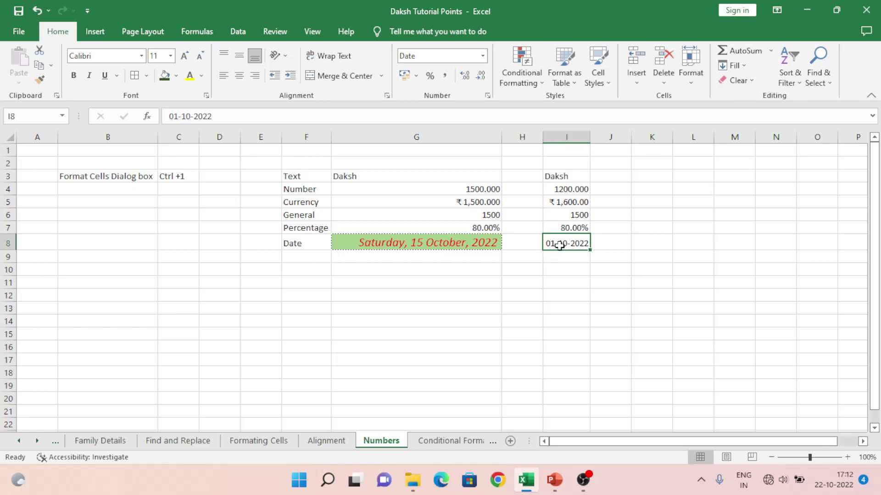
- Replace the date in cell I8 with 10/22/22 and try to format it as Long Date
{"action": "type", "text": "10/2"}
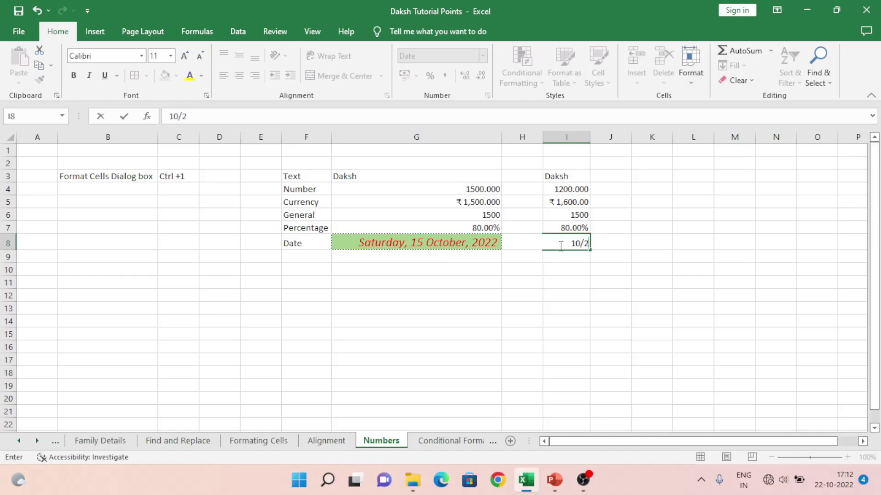
{"action": "type", "text": "2/22"}
{"action": "key", "text": "Return"}
{"action": "left_click", "coordinate": [559, 246]}
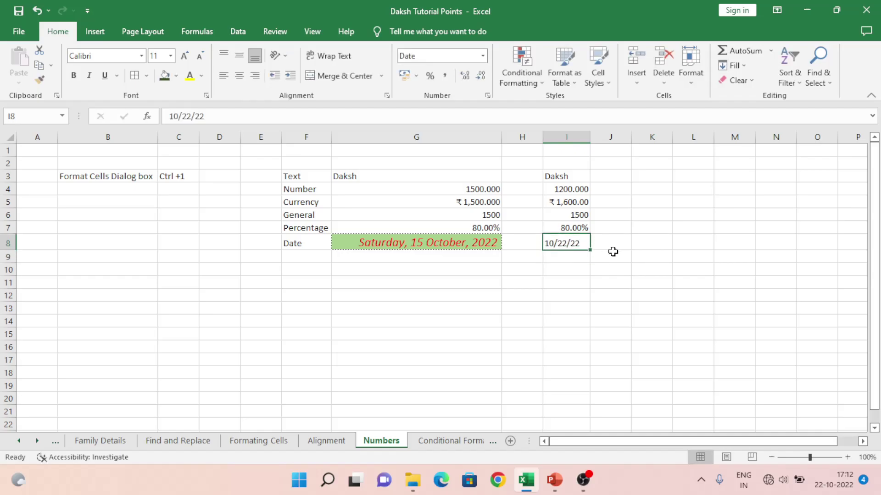
{"action": "left_click", "coordinate": [482, 55]}
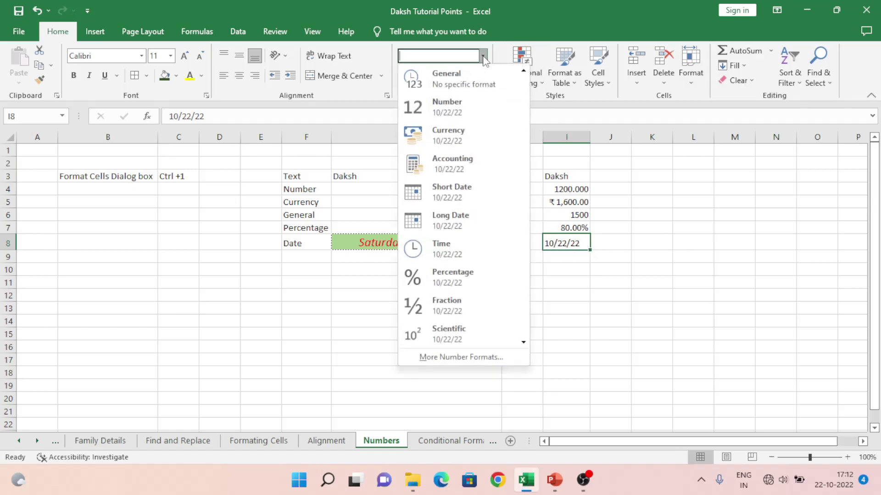
{"action": "left_click", "coordinate": [465, 228]}
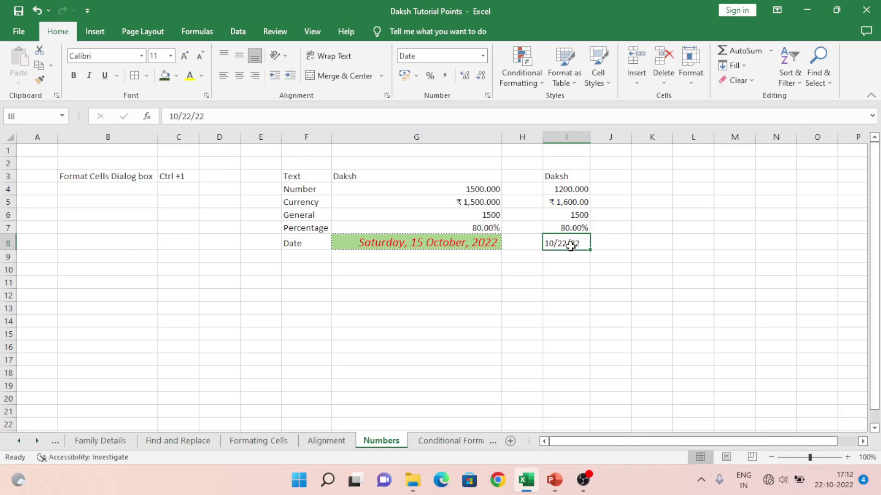
- Re-enter the date in cell I8 in day-first order as 22/10/2022 and apply the Long Date format
{"action": "type", "text": "22"}
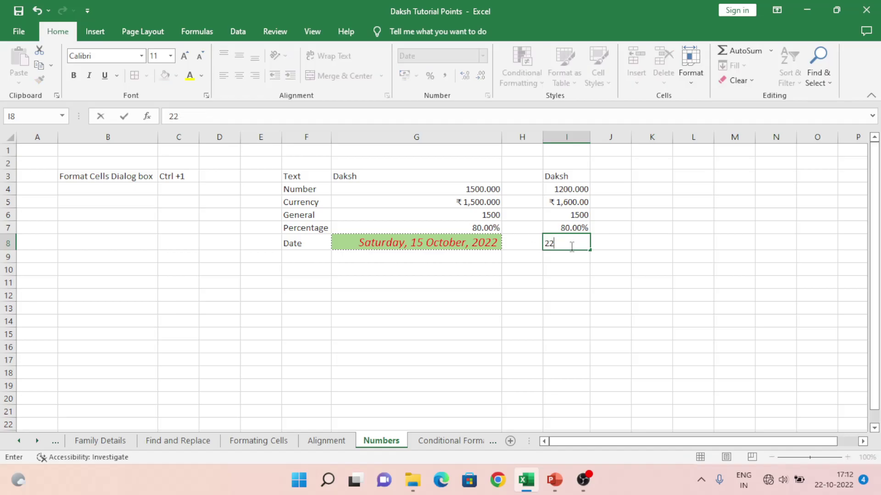
{"action": "type", "text": "/10/20"}
{"action": "type", "text": "22"}
{"action": "key", "text": "Up"}
{"action": "key", "text": "Down"}
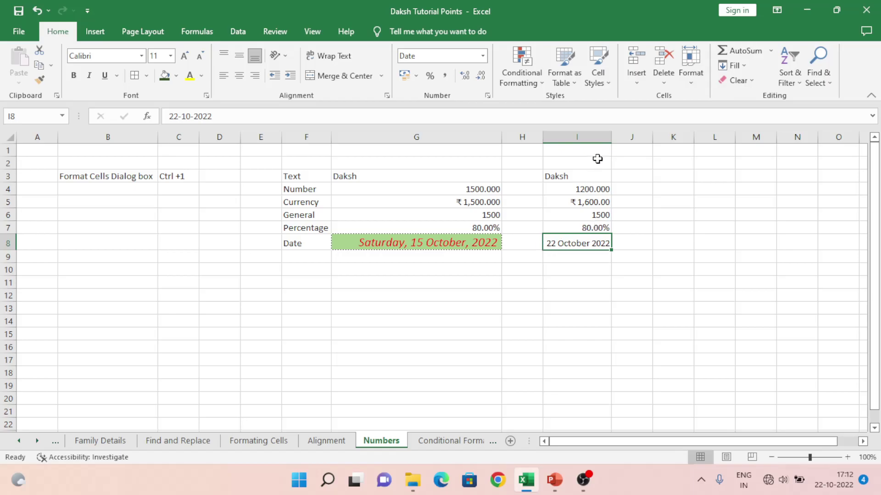
{"action": "left_click", "coordinate": [482, 56]}
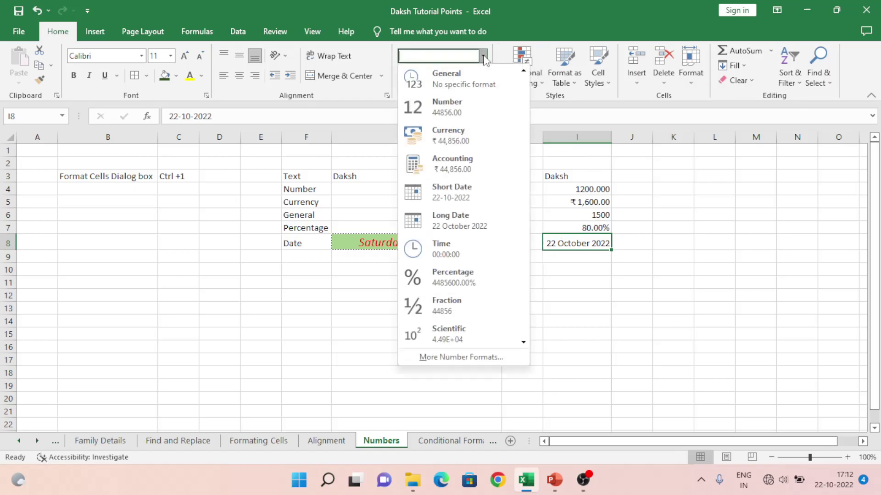
{"action": "left_click", "coordinate": [474, 224]}
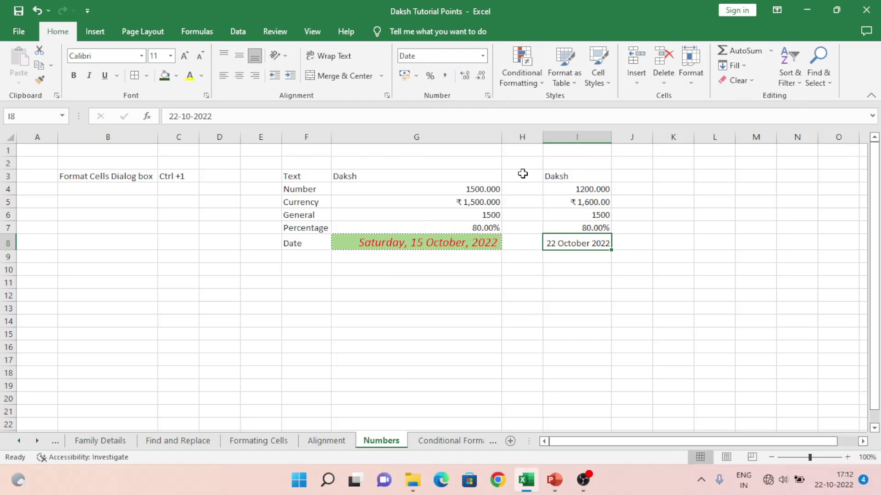
- Format the date in cell I8 with the weekday date type "Wednesday, 14 March, 2012"
{"action": "left_click", "coordinate": [482, 55]}
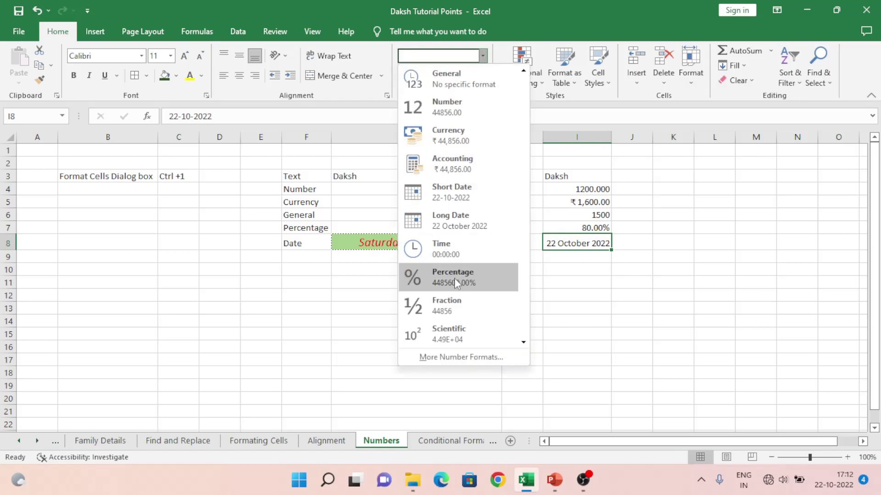
{"action": "left_click", "coordinate": [461, 357]}
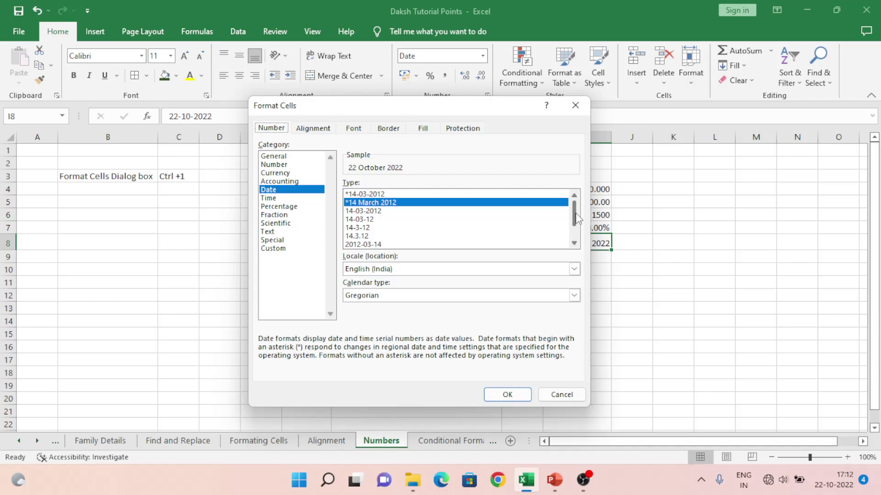
{"action": "left_click_drag", "start_coordinate": [577, 219], "coordinate": [580, 243]}
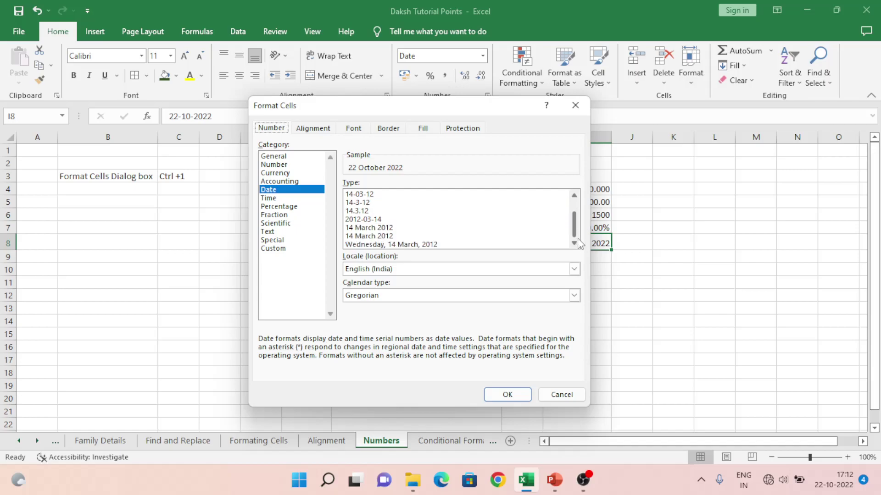
{"action": "double_click", "coordinate": [432, 245]}
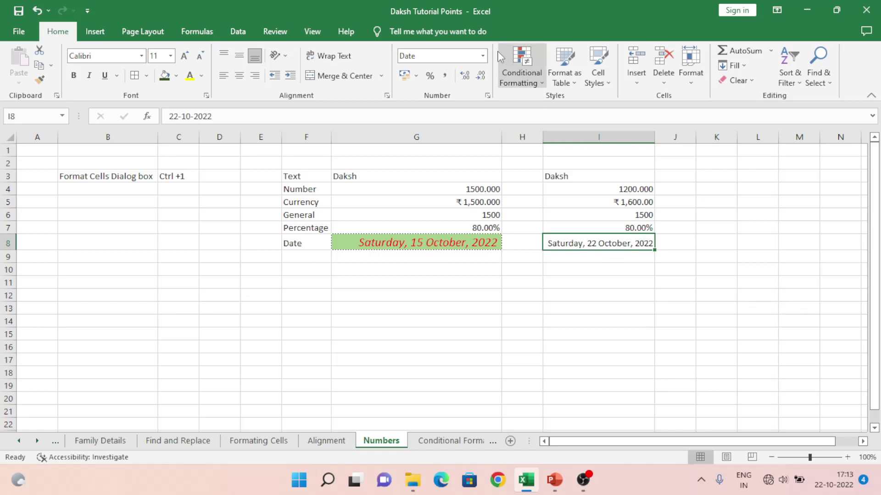
- Preview the Currency format for cell I8 with the "$ Spanish (United States)" symbol in the full number format settings
{"action": "left_click", "coordinate": [483, 56]}
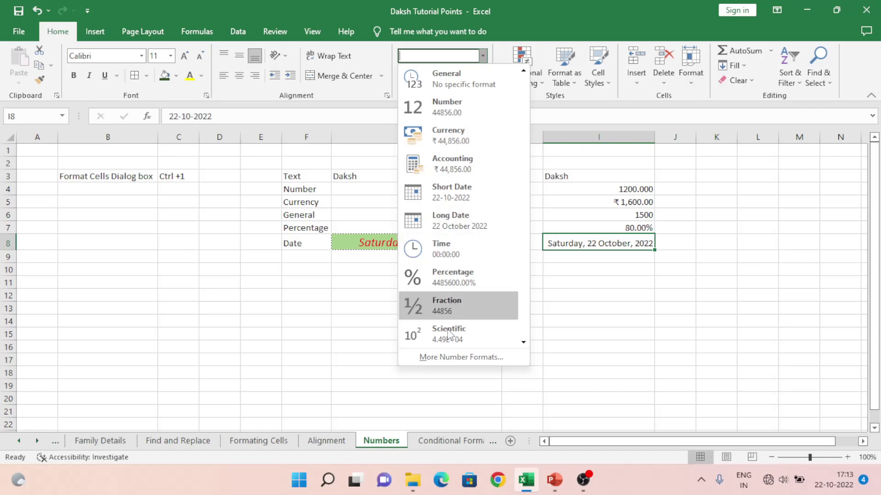
{"action": "left_click", "coordinate": [451, 357]}
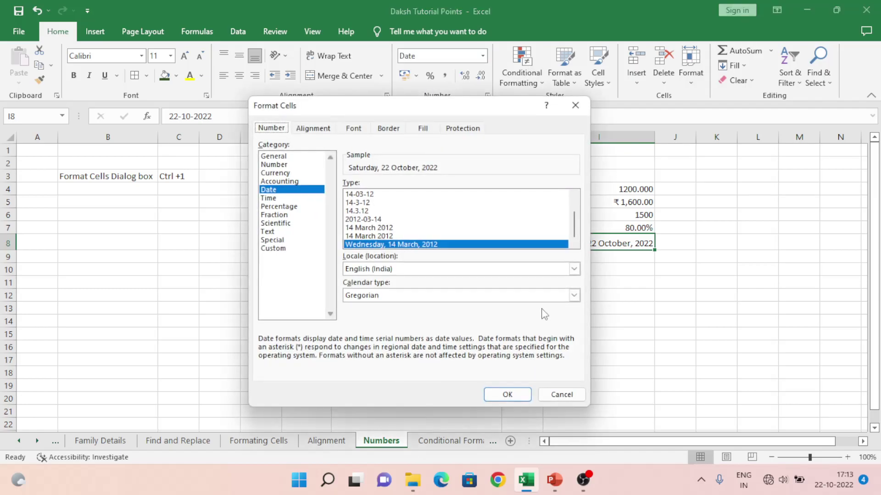
{"action": "left_click", "coordinate": [280, 173]}
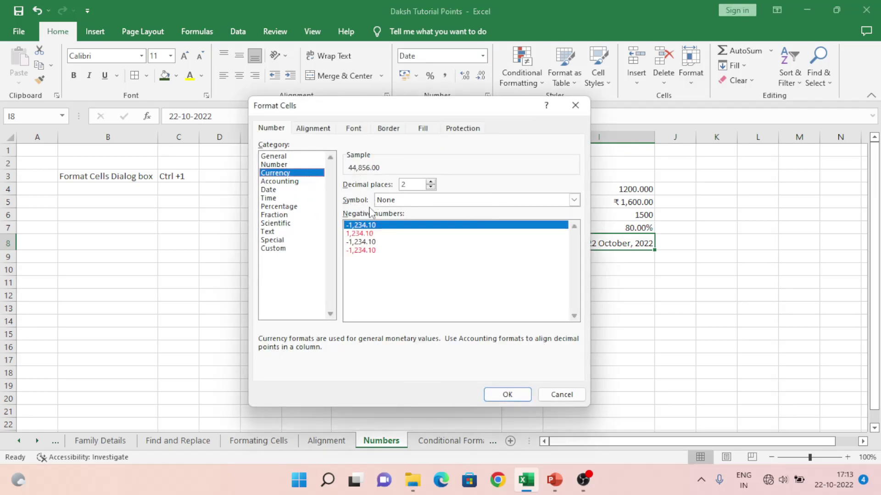
{"action": "left_click", "coordinate": [574, 200]}
{"action": "left_click", "coordinate": [573, 200]}
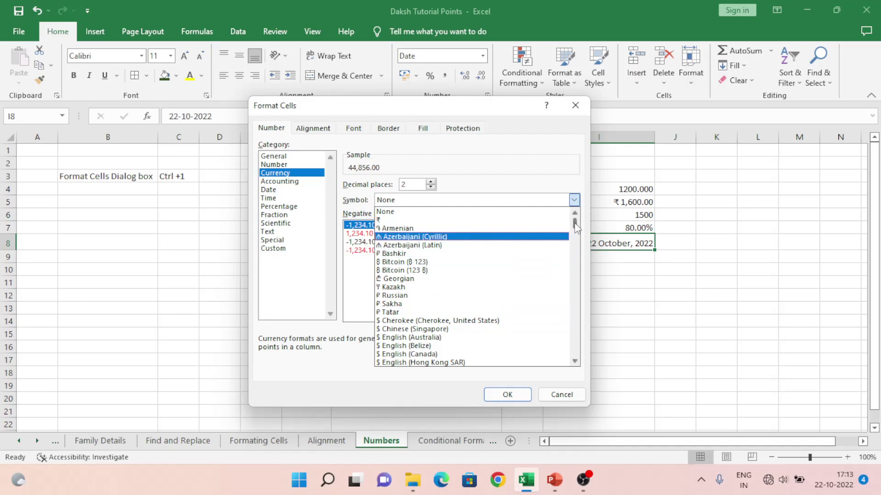
{"action": "left_click_drag", "start_coordinate": [576, 229], "coordinate": [576, 238]}
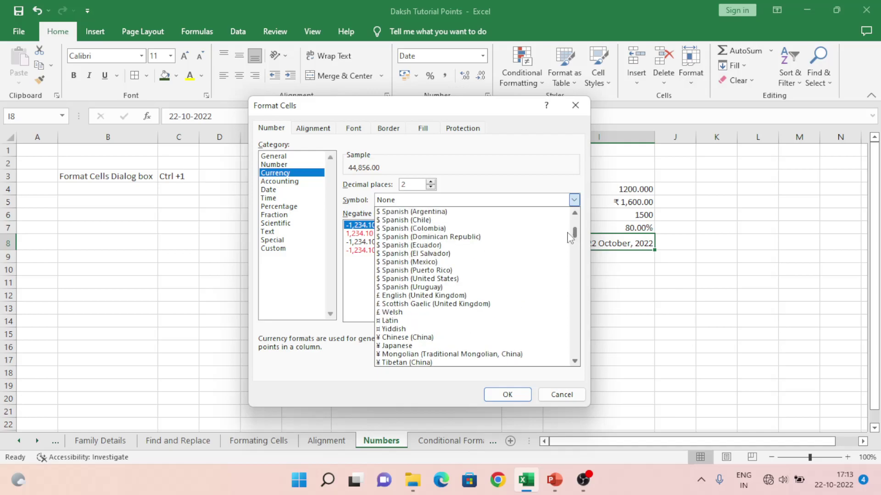
{"action": "left_click", "coordinate": [432, 279]}
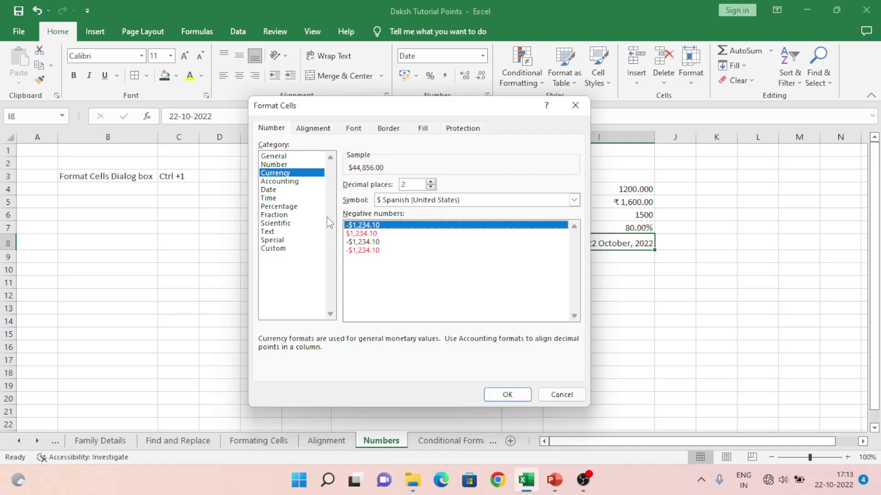
- Preview the Currency format for cell I8 with the "₹ English (India)" symbol
{"action": "left_click", "coordinate": [526, 202]}
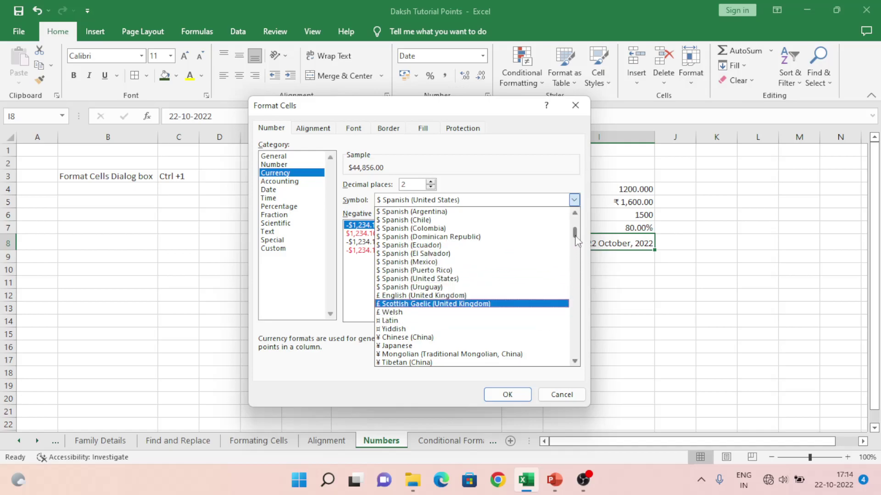
{"action": "left_click_drag", "start_coordinate": [577, 241], "coordinate": [576, 264]}
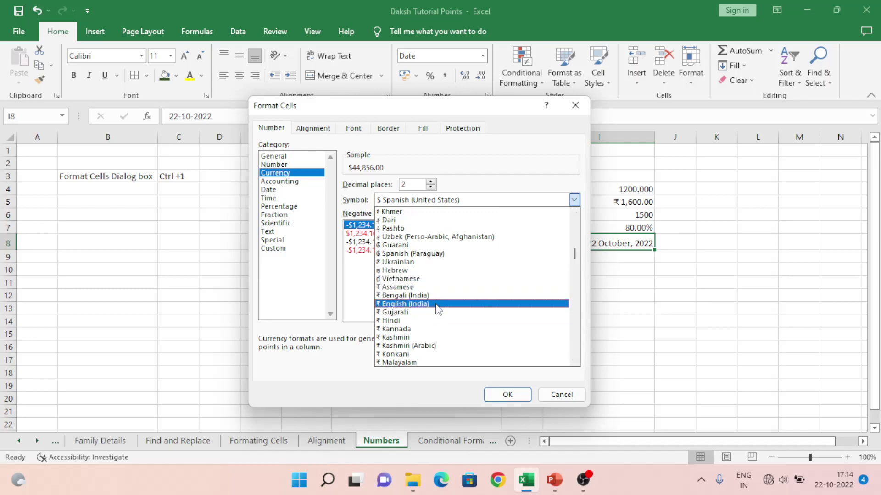
{"action": "left_click", "coordinate": [435, 304]}
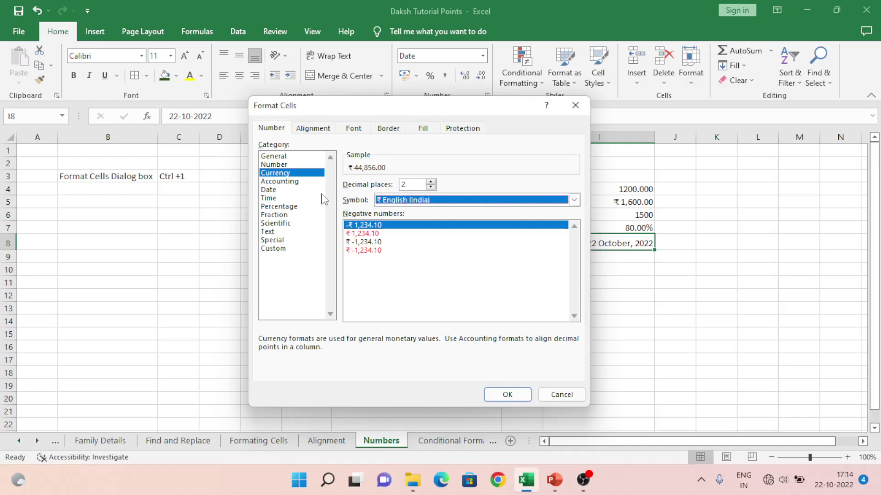
{"action": "left_click", "coordinate": [421, 202]}
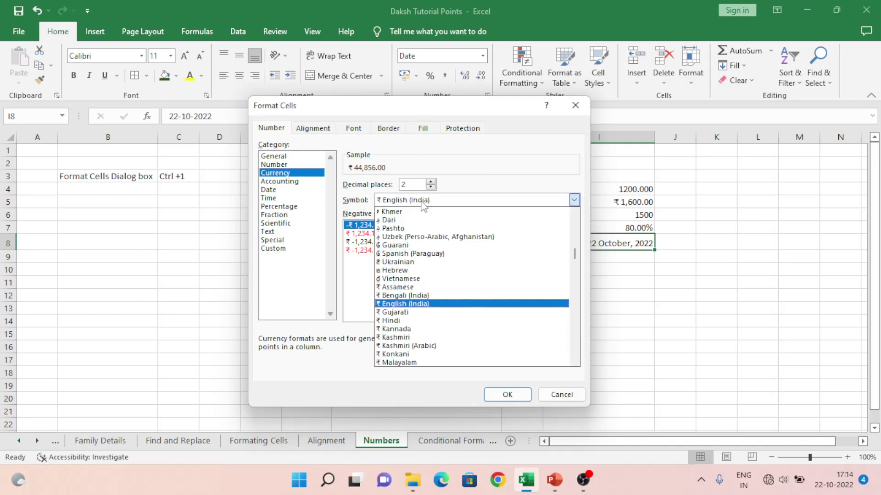
{"action": "left_click", "coordinate": [349, 184]}
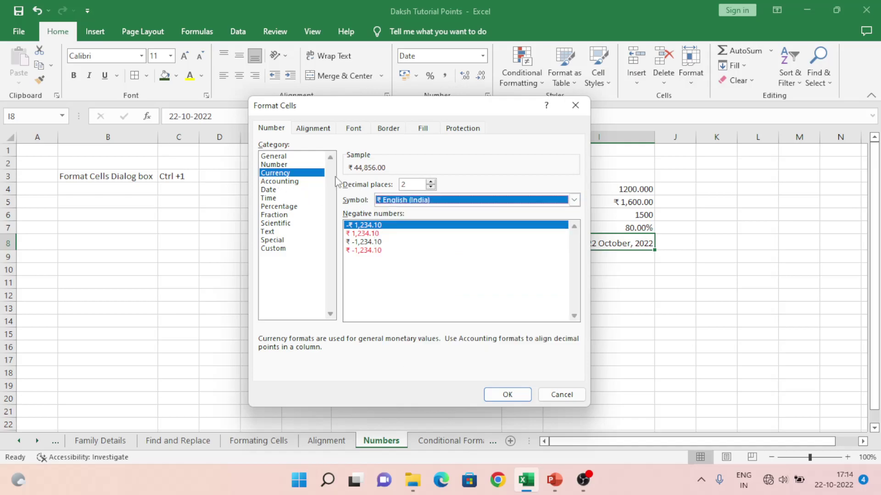
- Compare the options of the Number, Currency and Accounting categories, including the Accounting symbol choices
{"action": "left_click", "coordinate": [274, 164]}
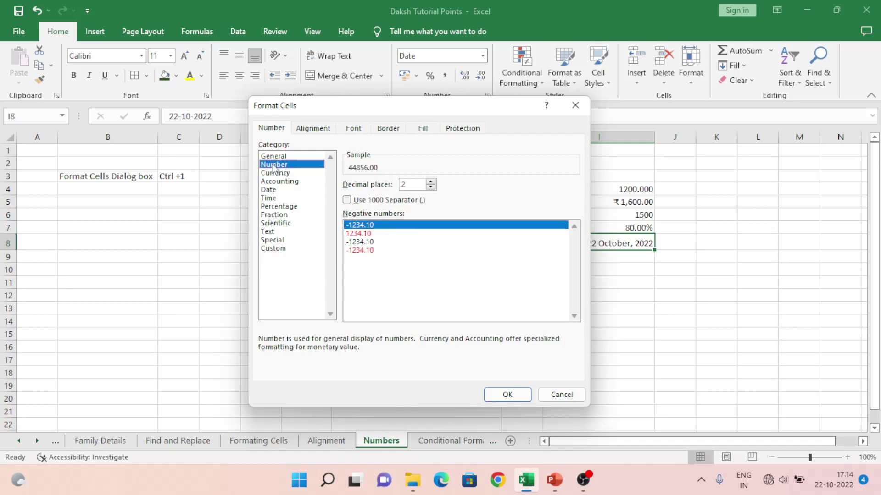
{"action": "left_click", "coordinate": [276, 174]}
{"action": "left_click", "coordinate": [281, 183]}
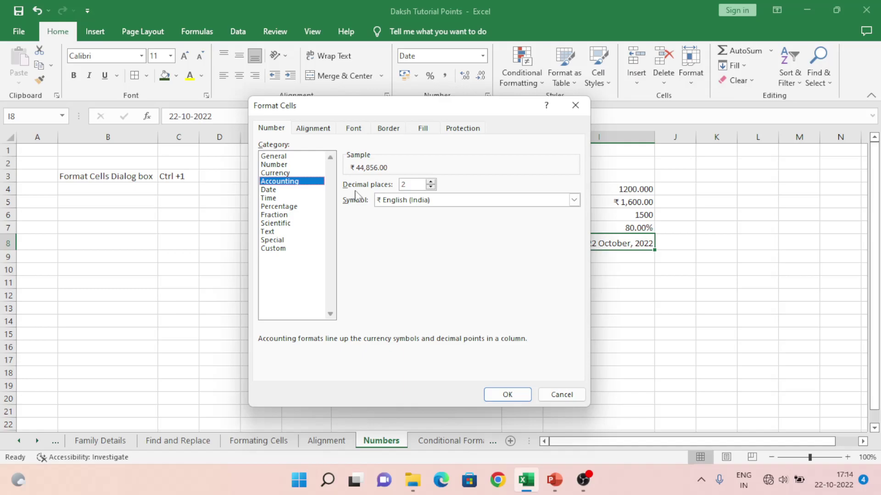
{"action": "left_click", "coordinate": [391, 202]}
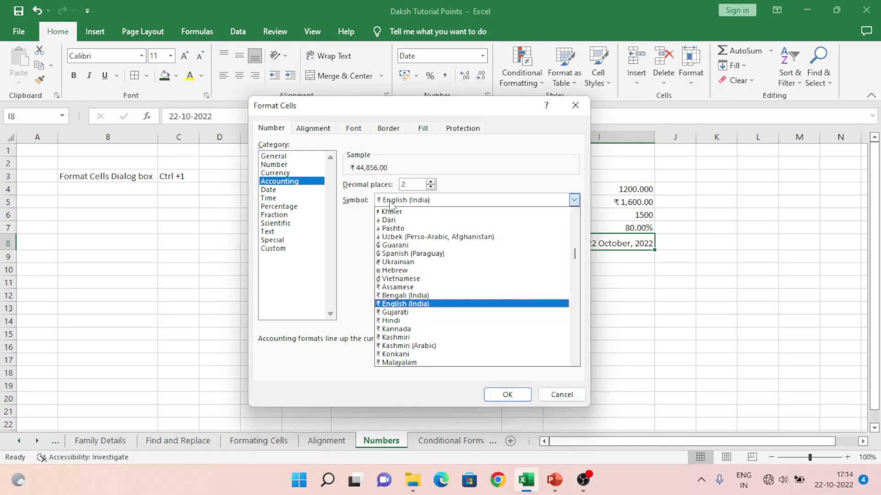
{"action": "left_click", "coordinate": [360, 225]}
- Preview the date types for cell I8, including *14-03-2012, *14 March 2012, 14.3.12, Wednesday, 14 March, 2012 and 14 March 2012
{"action": "left_click", "coordinate": [271, 190]}
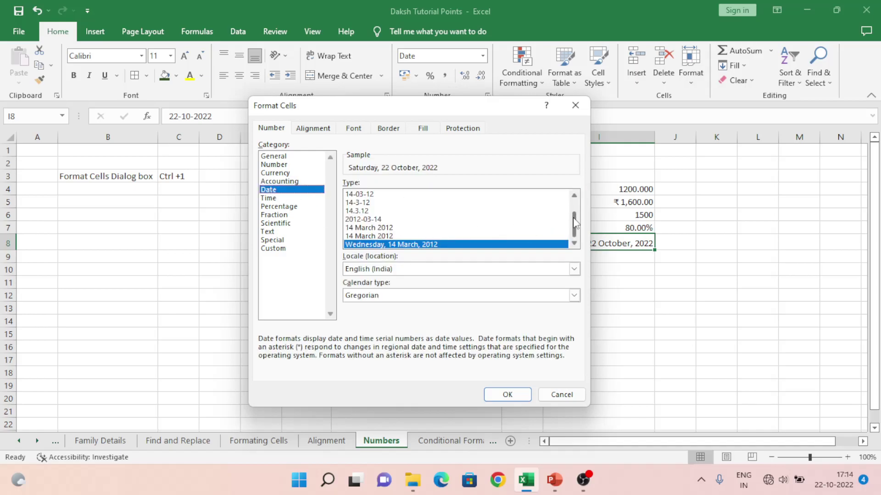
{"action": "left_click_drag", "start_coordinate": [573, 223], "coordinate": [575, 202]}
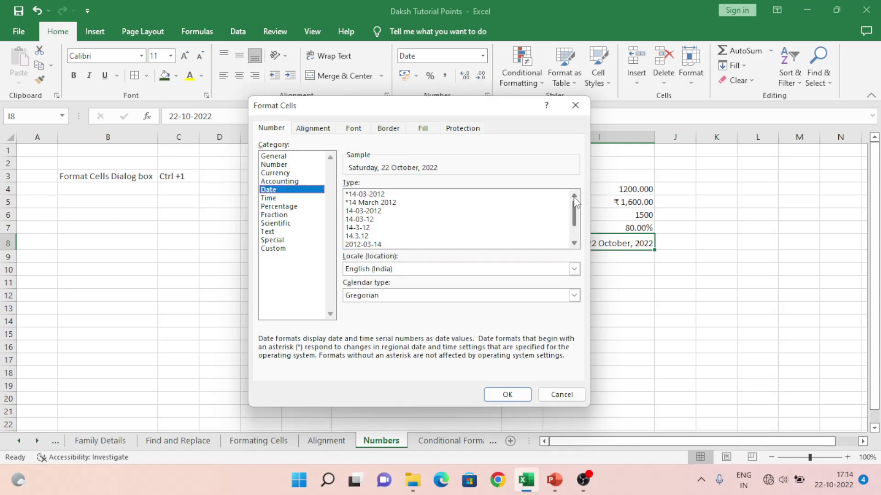
{"action": "left_click", "coordinate": [352, 195]}
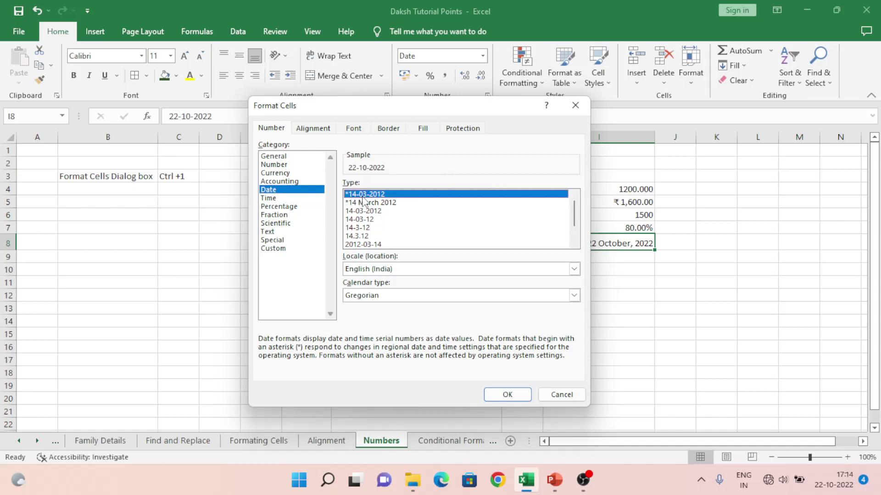
{"action": "left_click", "coordinate": [353, 203]}
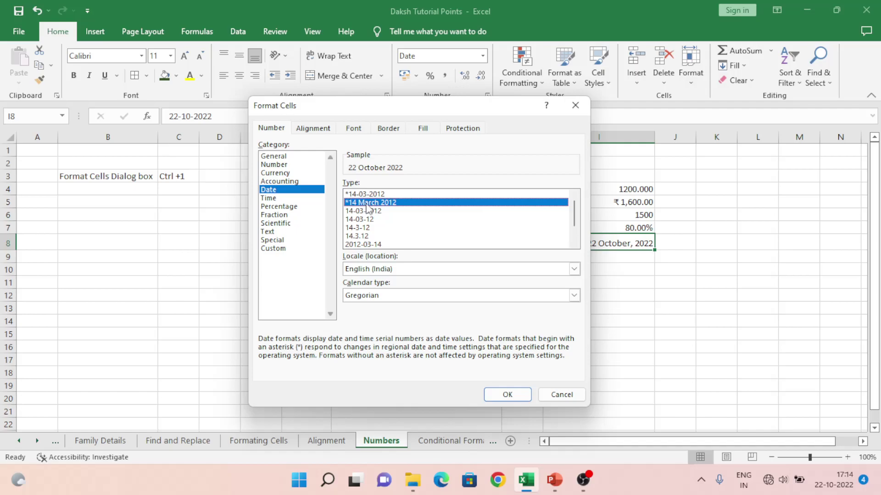
{"action": "left_click", "coordinate": [364, 235]}
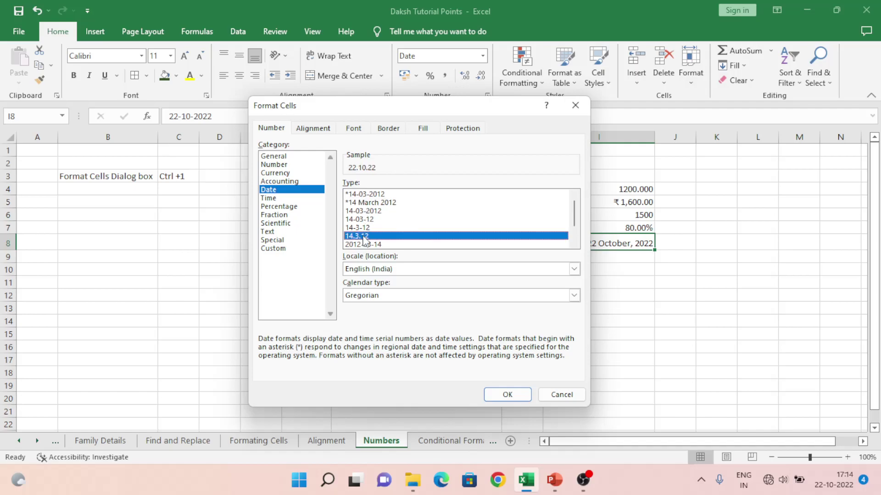
{"action": "left_click", "coordinate": [363, 243]}
{"action": "key", "text": "Down"}
{"action": "key", "text": "Down"}
{"action": "key", "text": "Down"}
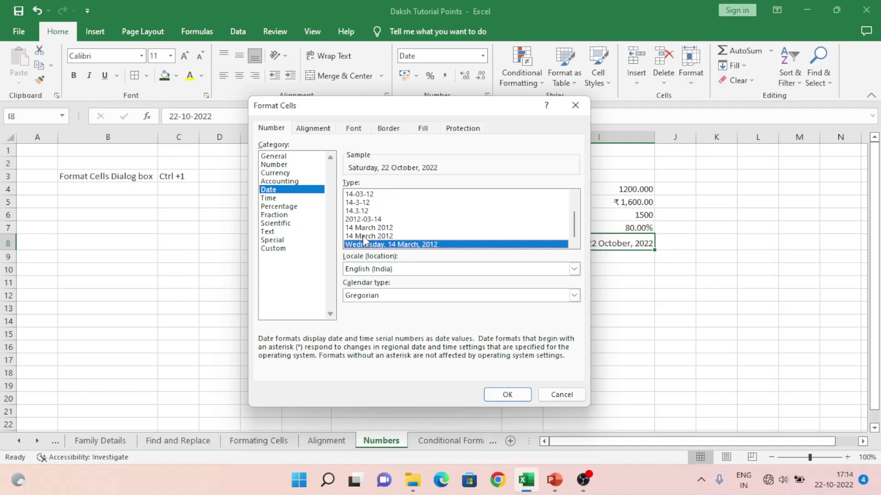
{"action": "left_click", "coordinate": [363, 236]}
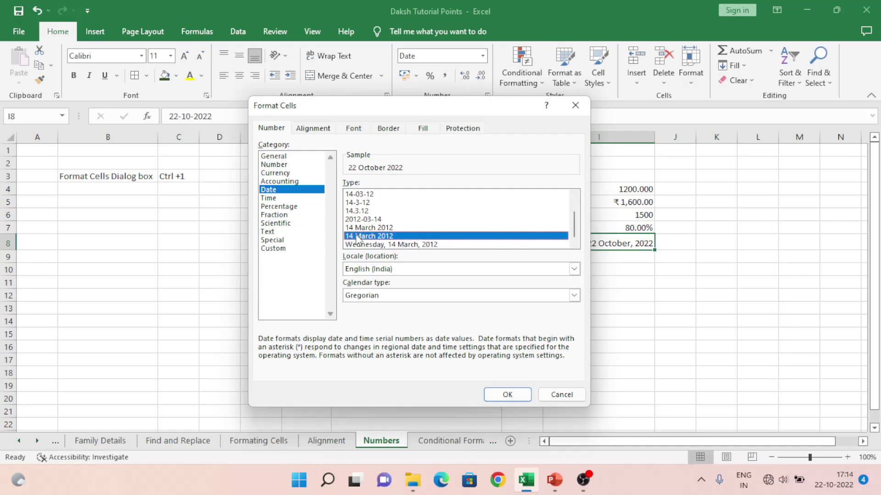
- Review the Time, Percentage and Fraction categories, previewing fractions of up to two and up to three digits
{"action": "left_click", "coordinate": [273, 198]}
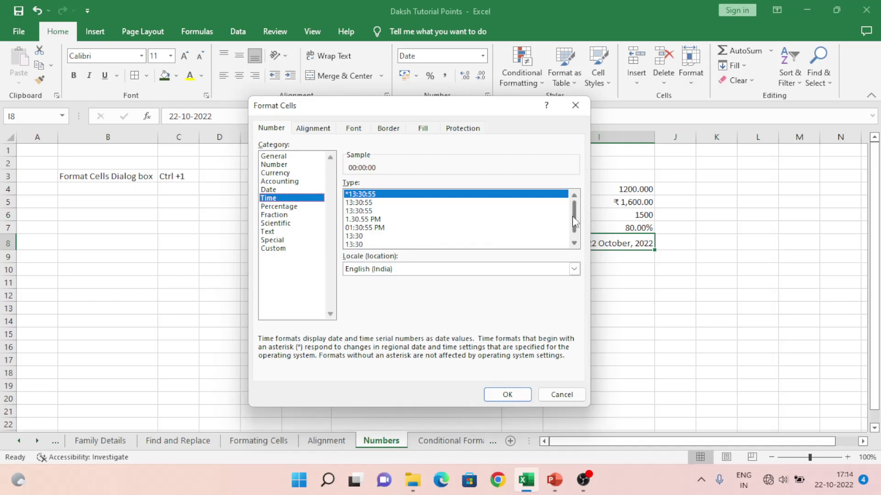
{"action": "left_click", "coordinate": [574, 243]}
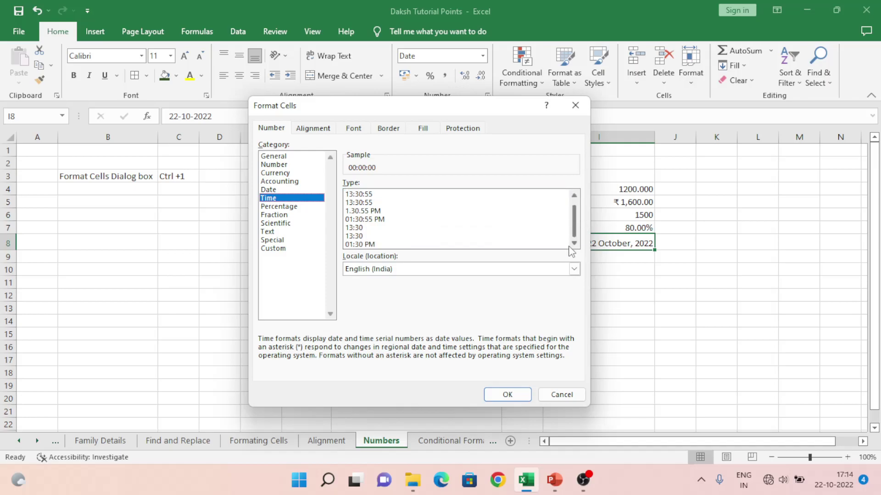
{"action": "left_click", "coordinate": [278, 206]}
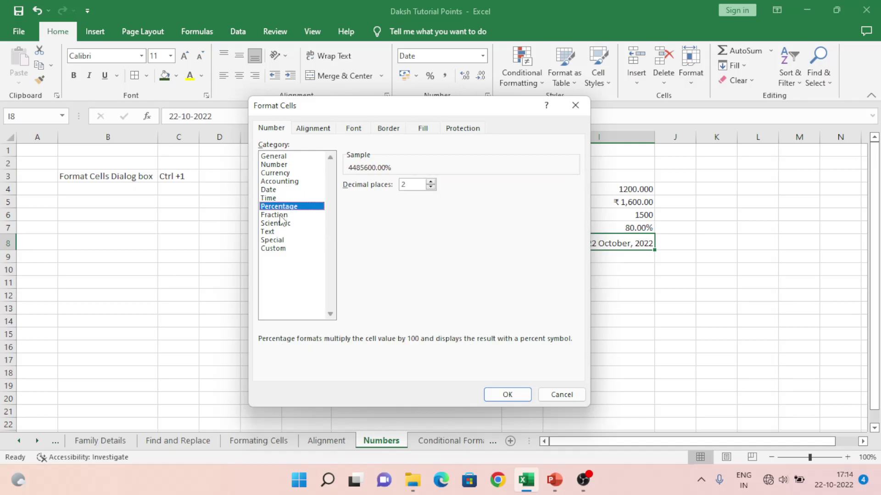
{"action": "left_click", "coordinate": [282, 215]}
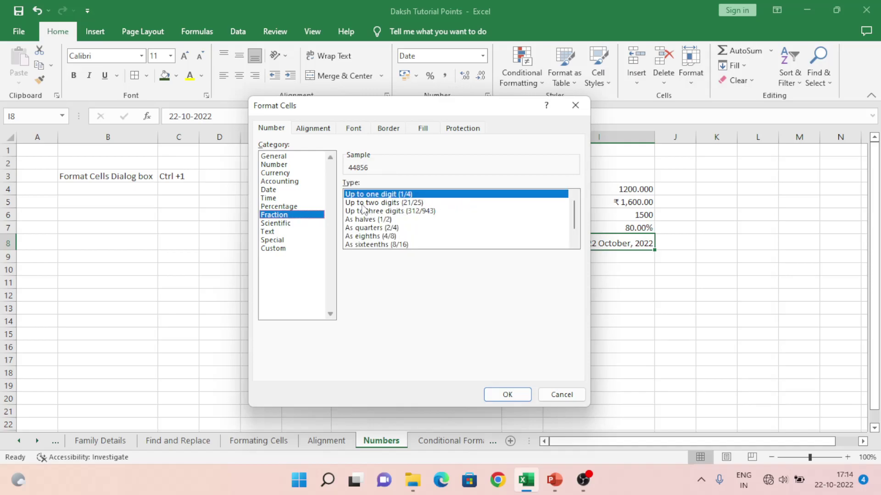
{"action": "left_click", "coordinate": [402, 204]}
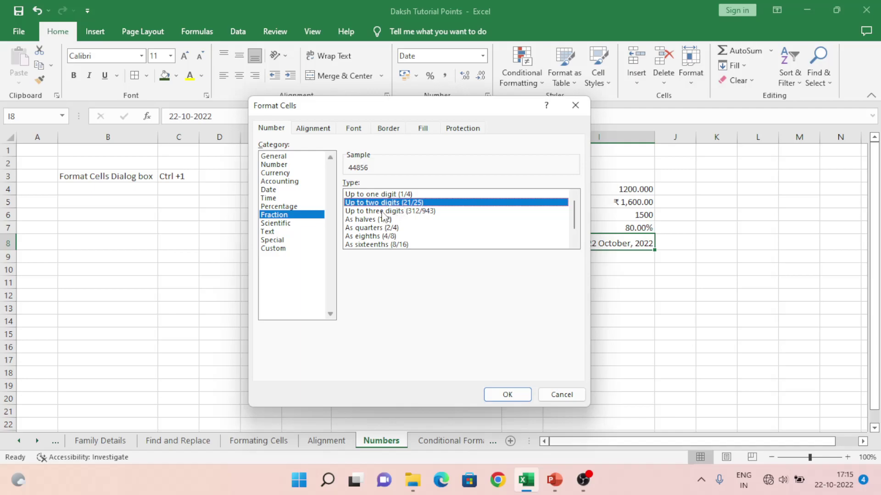
{"action": "left_click", "coordinate": [385, 212]}
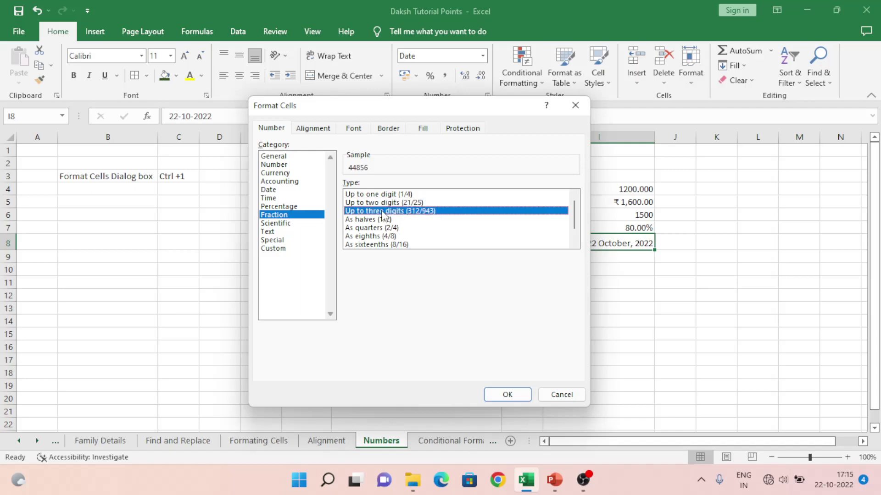
- Review the Scientific, Text and Special number format categories for cell I8
{"action": "left_click", "coordinate": [287, 225]}
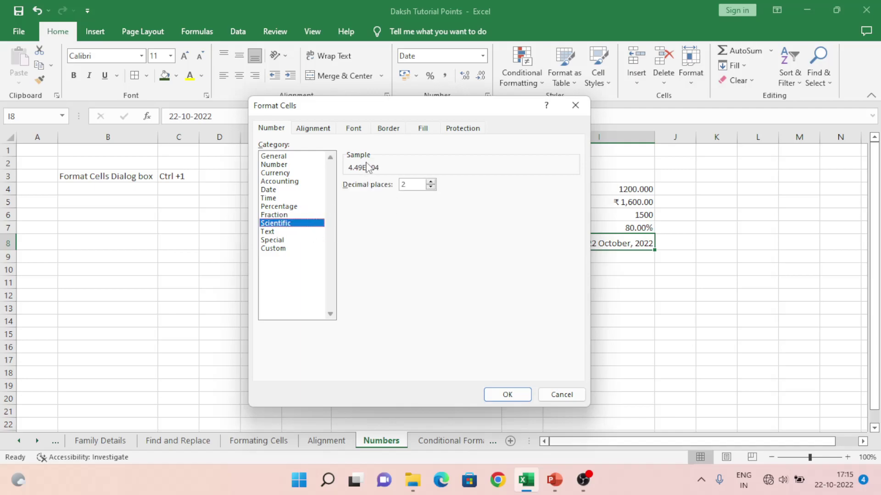
{"action": "left_click", "coordinate": [279, 232]}
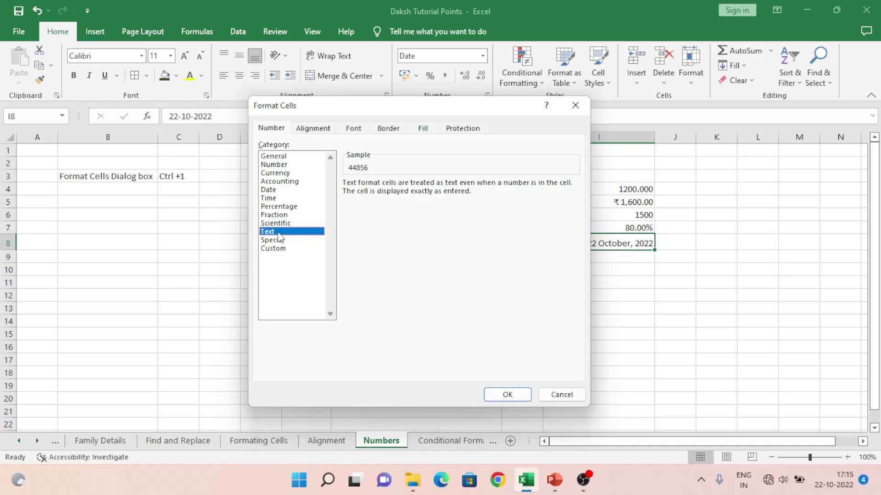
{"action": "left_click", "coordinate": [273, 241]}
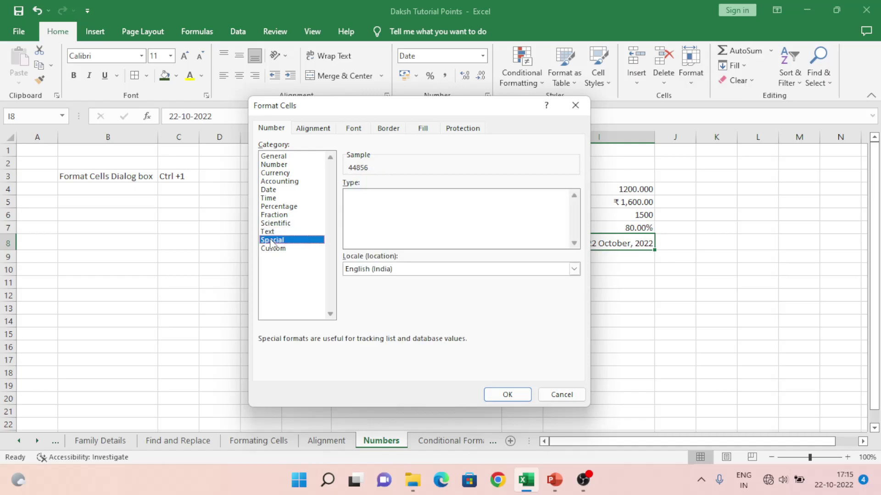
{"action": "left_click", "coordinate": [412, 212]}
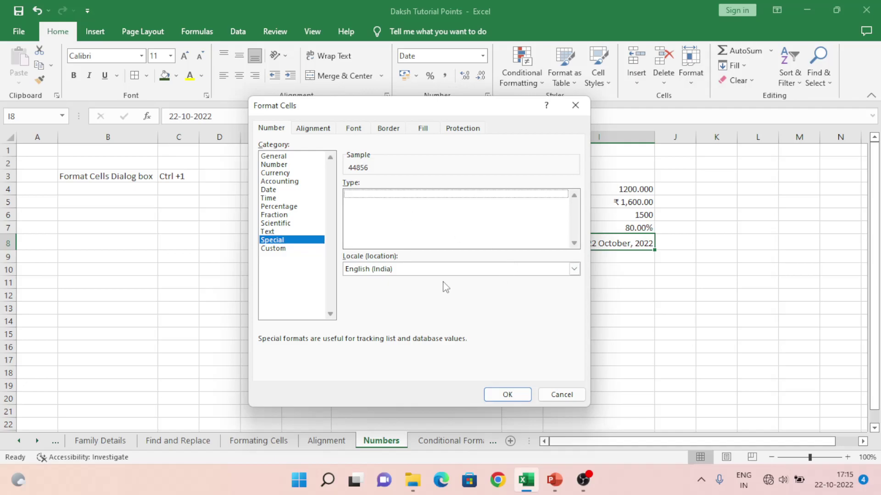
- Review the custom format codes and apply the Custom category's General code to cell I8
{"action": "left_click", "coordinate": [273, 249]}
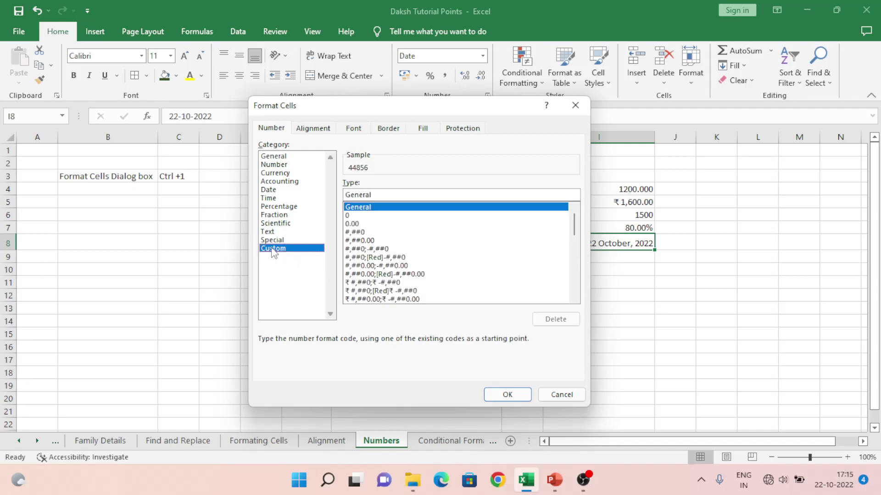
{"action": "left_click_drag", "start_coordinate": [576, 231], "coordinate": [585, 299]}
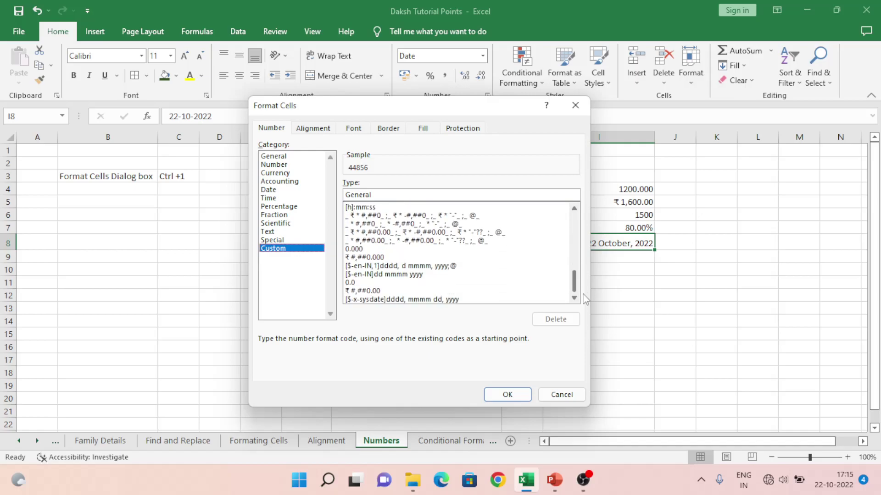
{"action": "left_click", "coordinate": [505, 395]}
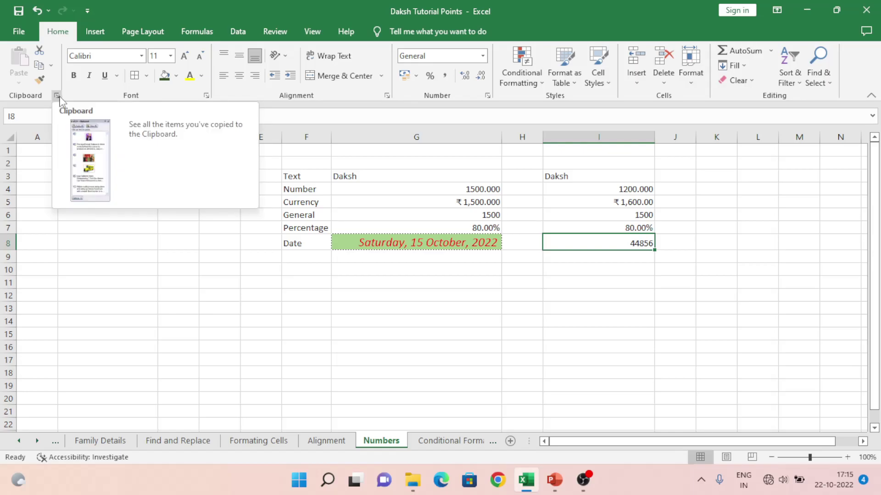
- Examine the Font settings for cell I8, and review its Number, Alignment, Font, Border, Fill and Protection settings in the Format Cells dialog
{"action": "left_click", "coordinate": [206, 95]}
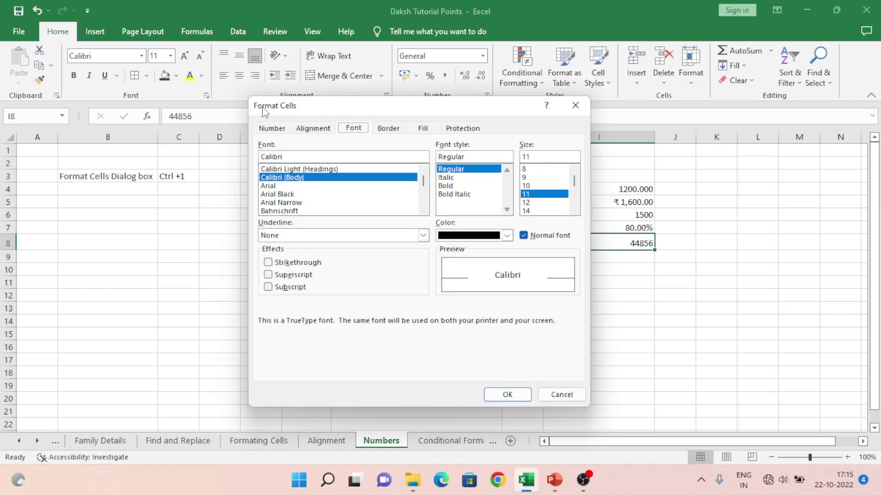
{"action": "left_click", "coordinate": [560, 395]}
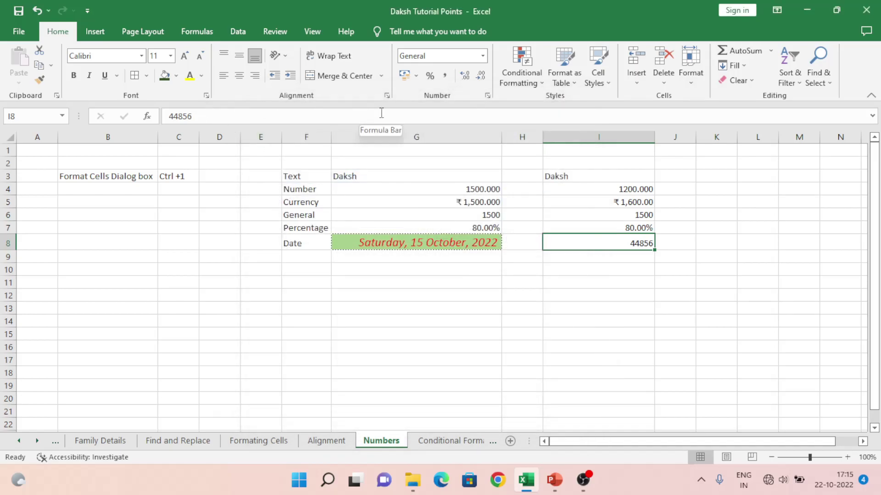
{"action": "left_click", "coordinate": [488, 95]}
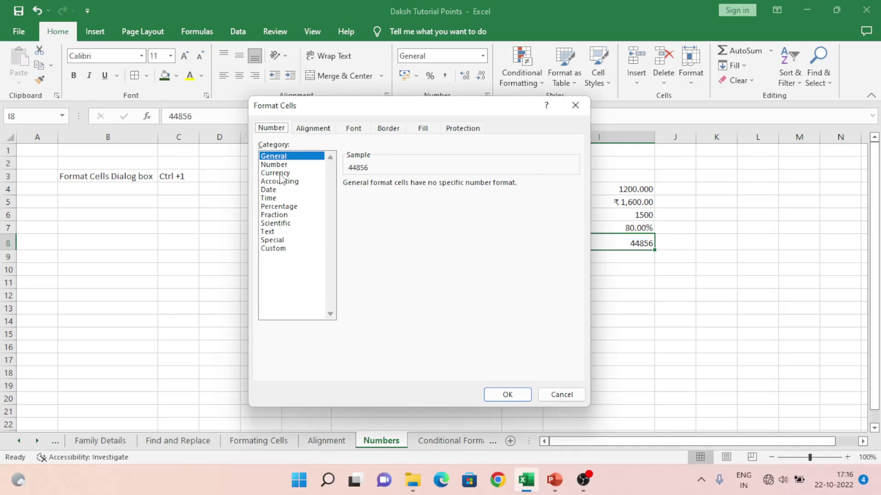
{"action": "left_click", "coordinate": [320, 128]}
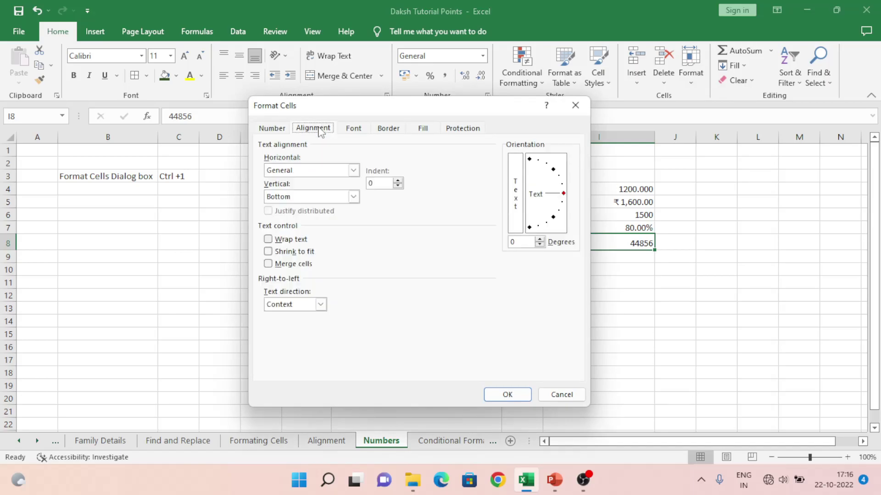
{"action": "left_click", "coordinate": [355, 130]}
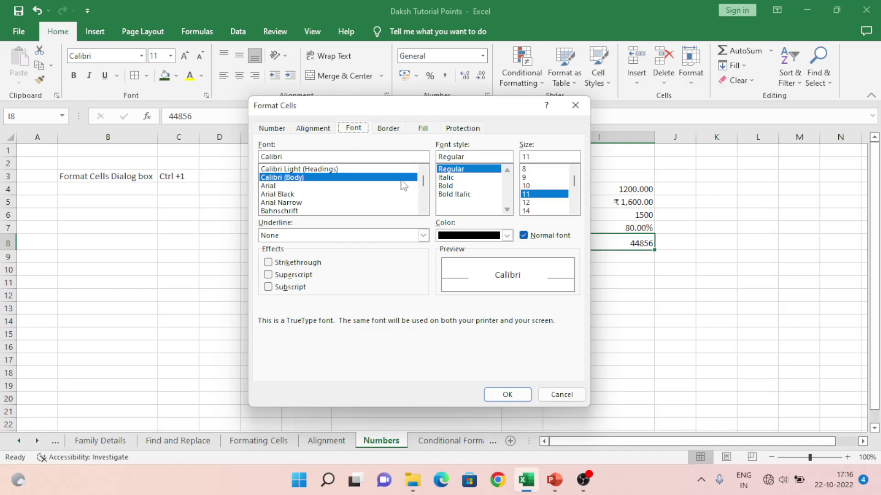
{"action": "left_click", "coordinate": [387, 128]}
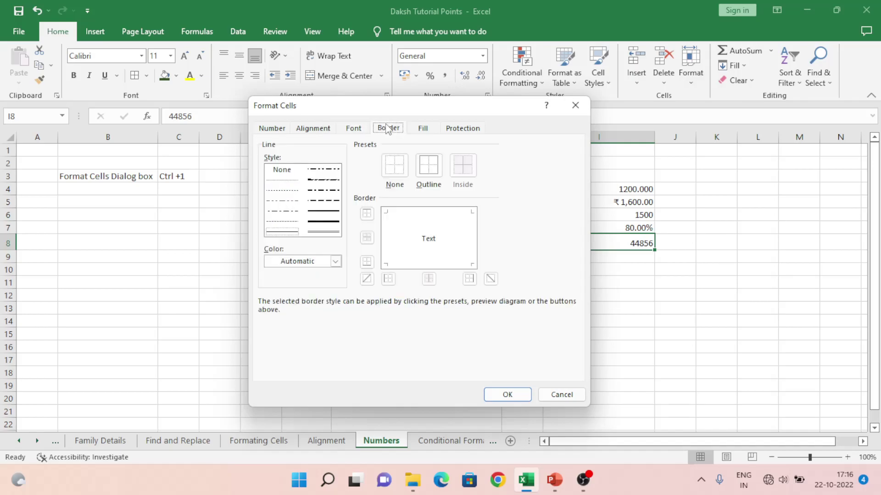
{"action": "left_click", "coordinate": [429, 129]}
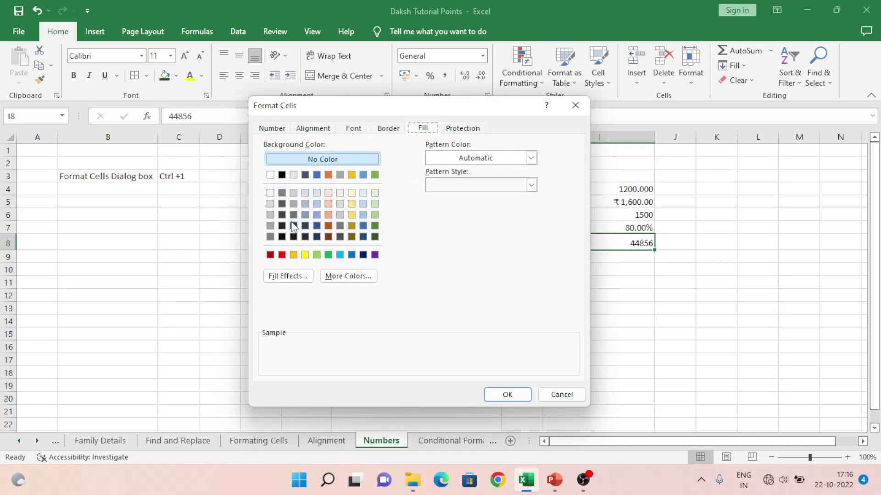
{"action": "left_click", "coordinate": [463, 132]}
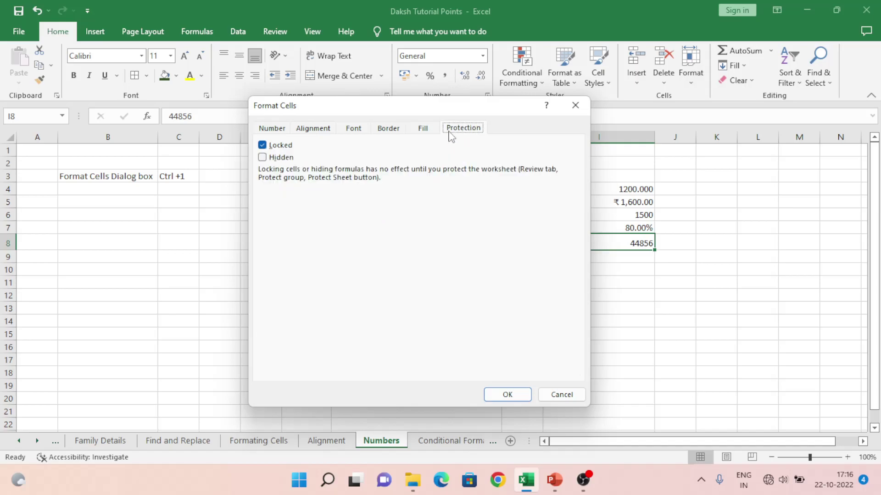
{"action": "left_click", "coordinate": [512, 395]}
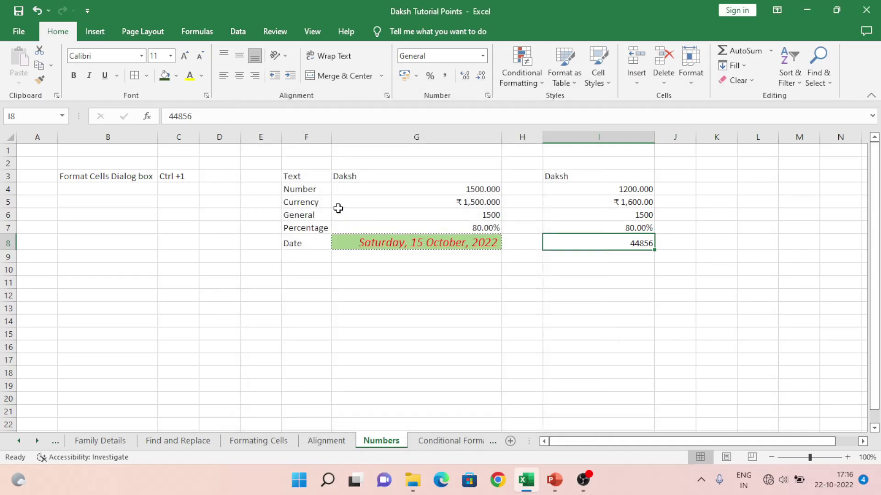